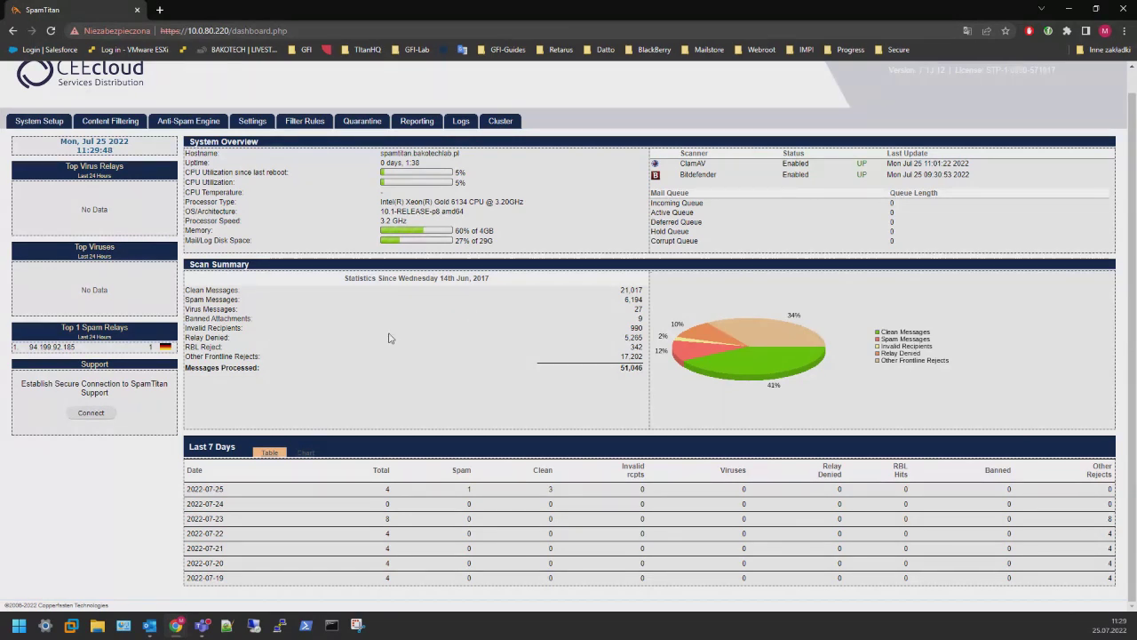
Open the mail relay settings and review the realtime blackhole list servers and IP address rules in the IP controls
scroll(399, 326, "up", 1)
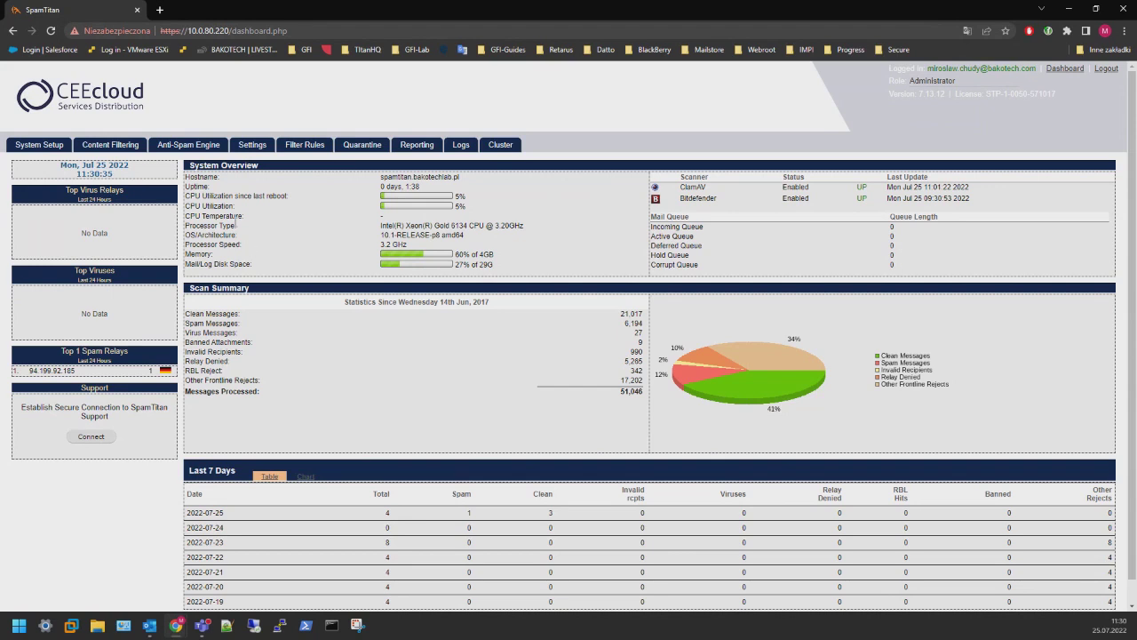
left_click(55, 147)
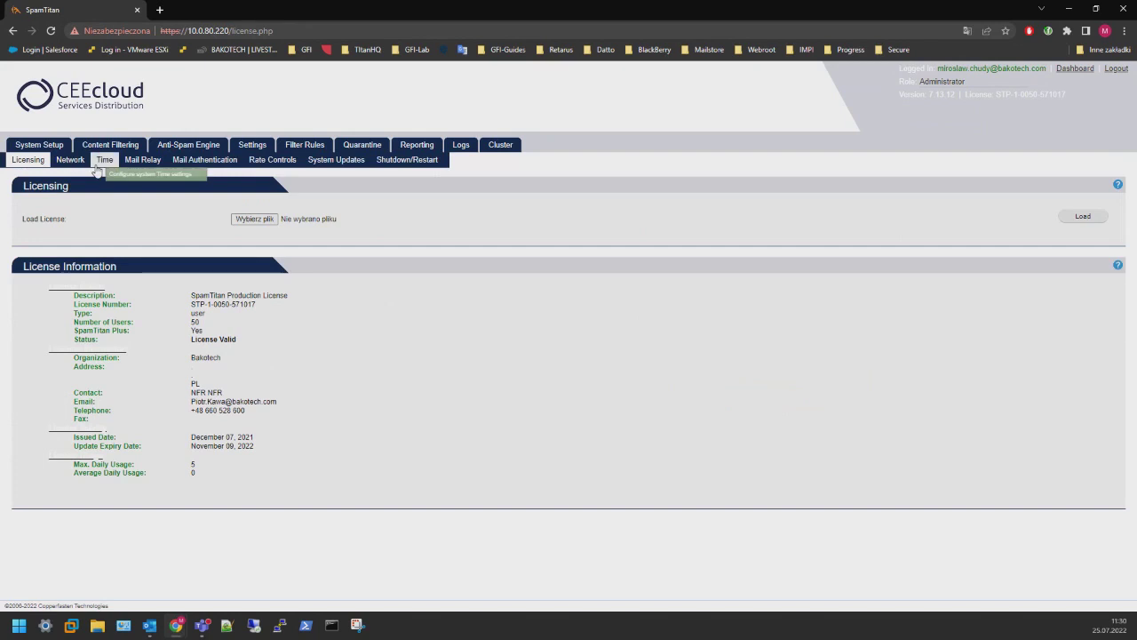
left_click(138, 164)
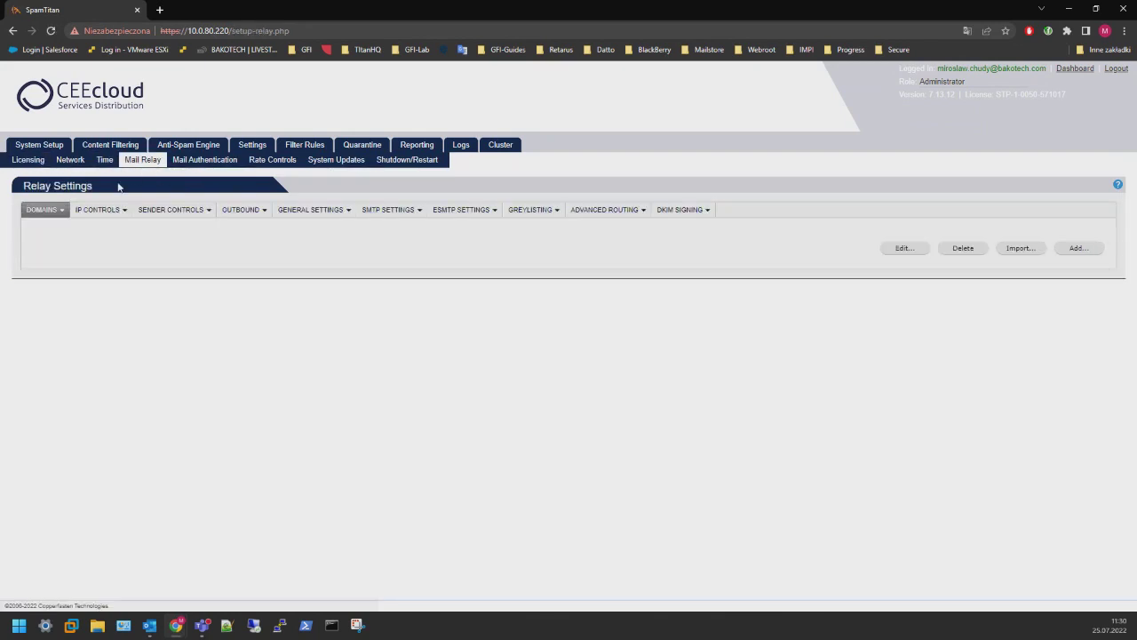
left_click(99, 209)
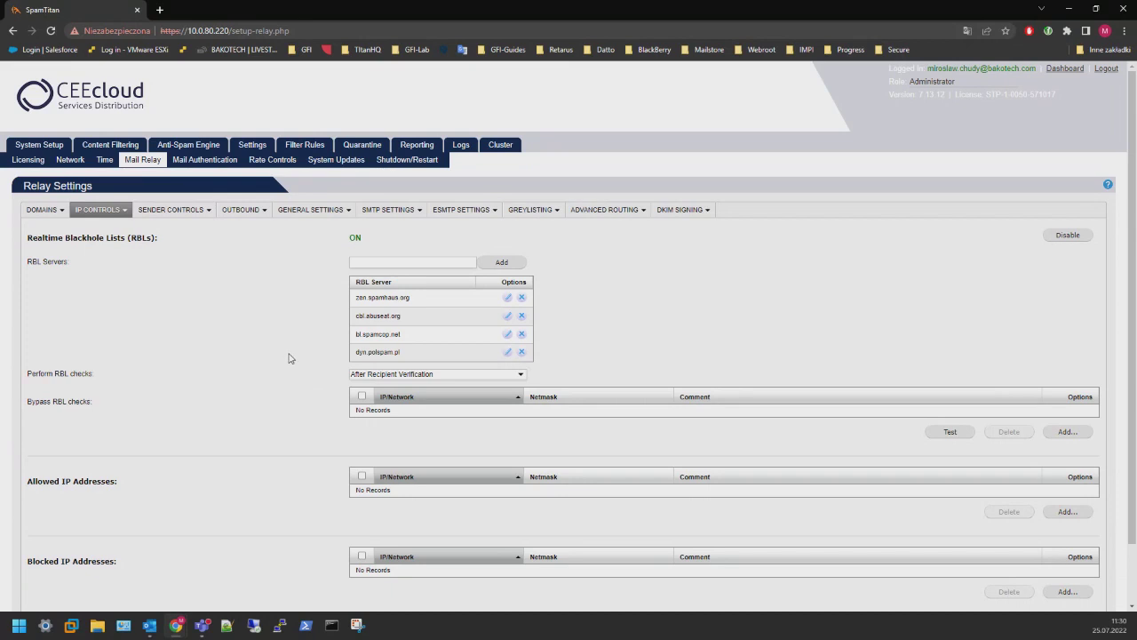
left_click(423, 261)
Edit the relay domain bakotechlab.pl, try recipient verification with Specify Allowed Recipients, and close the domain's settings without saving
left_click(40, 210)
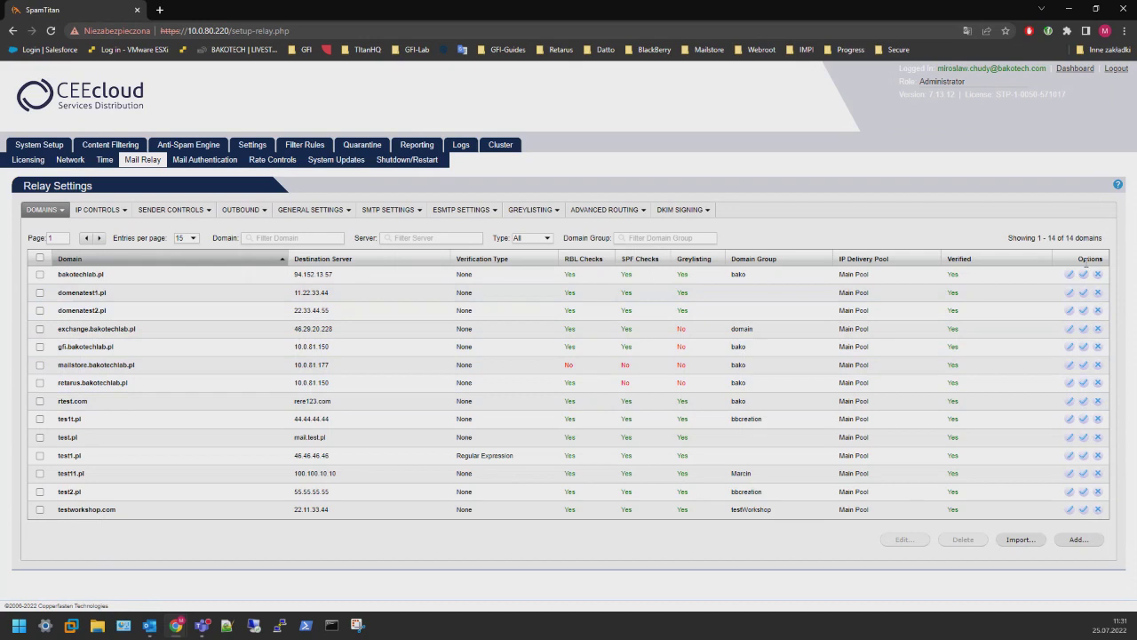
left_click(1069, 274)
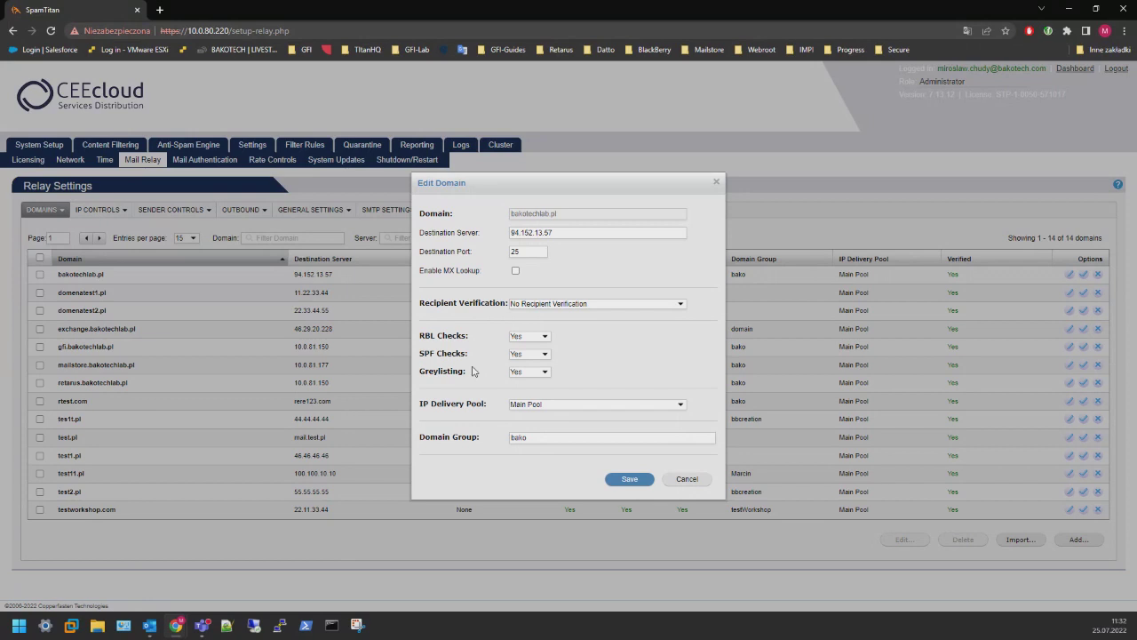
left_click(577, 306)
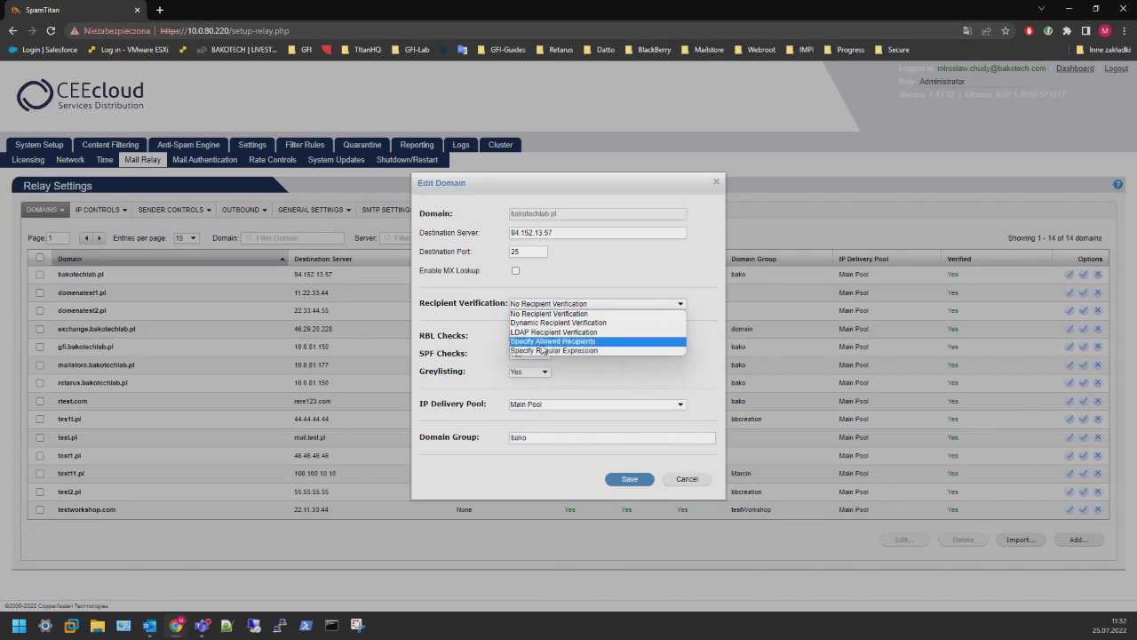
left_click(541, 345)
scroll(610, 427, "down", 1)
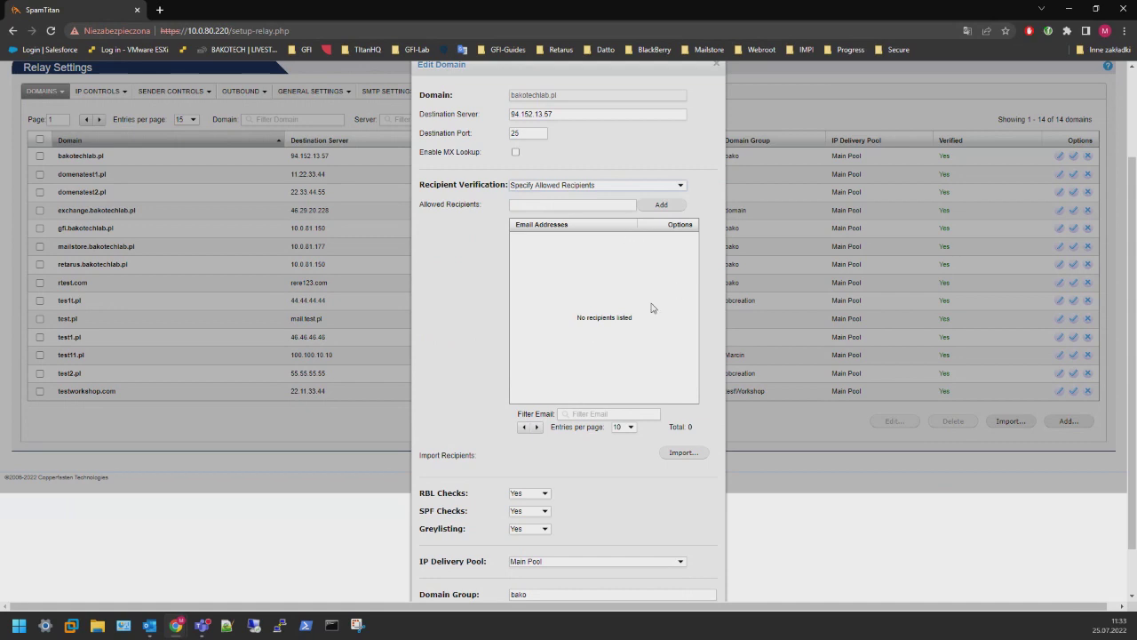
scroll(735, 232, "up", 2)
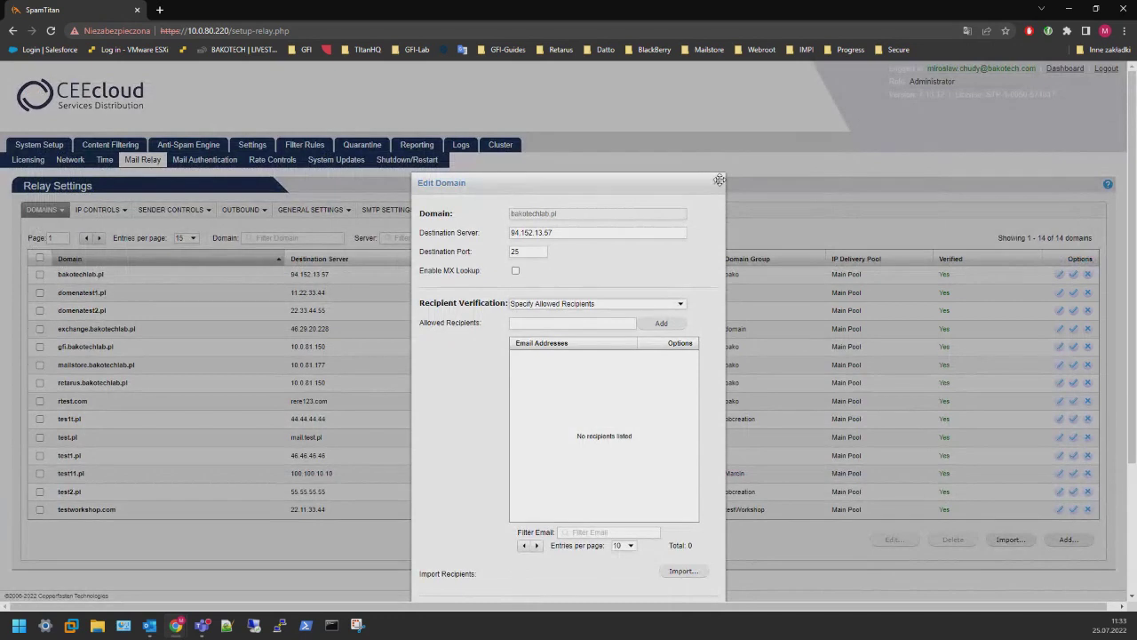
left_click(721, 177)
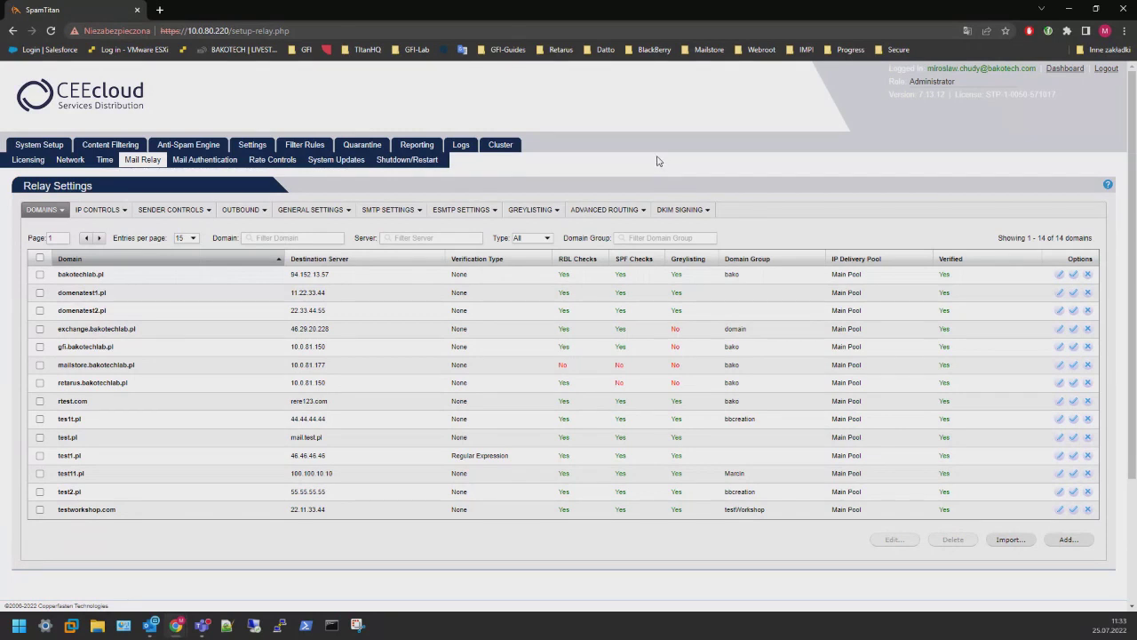
Review the virus filtering settings, including the notification, Clam AntiVirus and Bitdefender AntiVirus sections
left_click(129, 138)
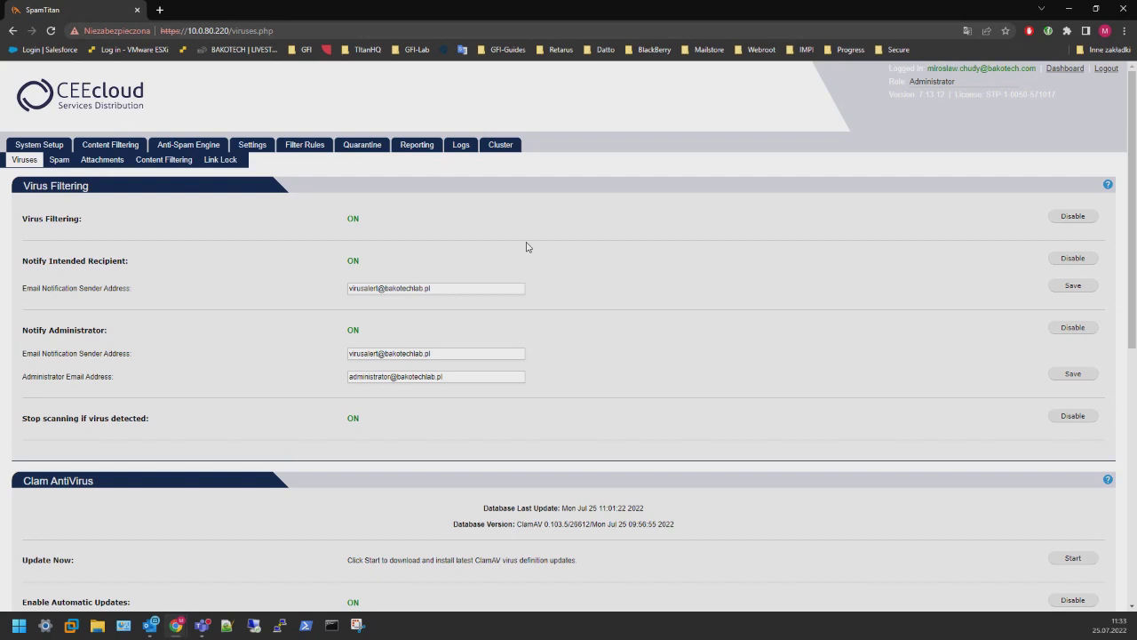
scroll(511, 247, "down", 4)
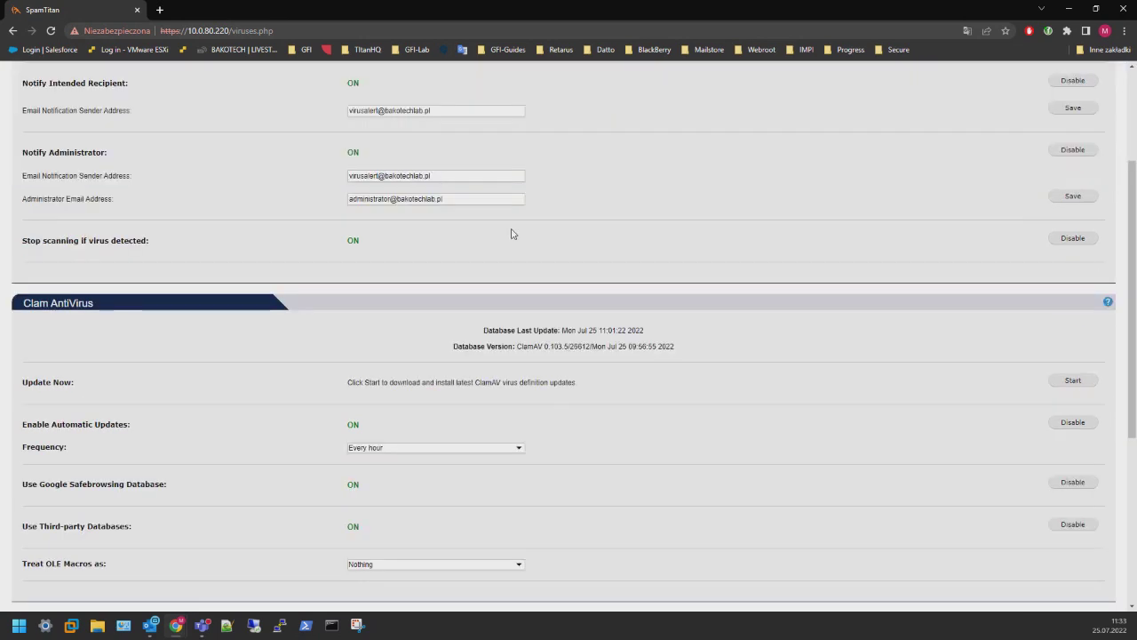
scroll(516, 218, "down", 2)
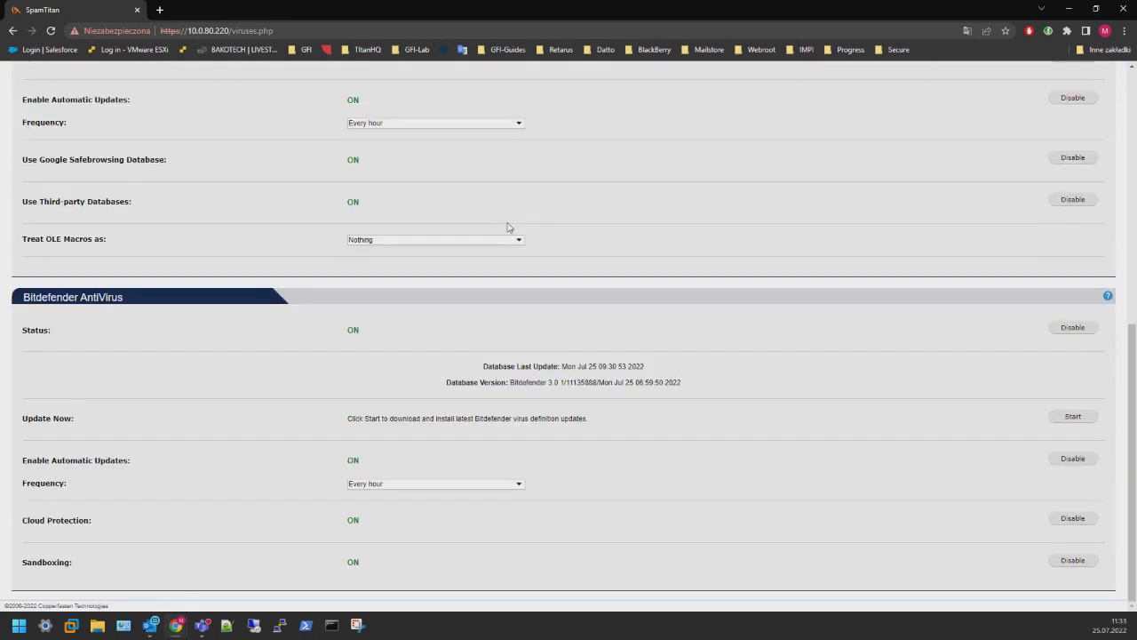
scroll(505, 234, "up", 3)
scroll(504, 233, "up", 3)
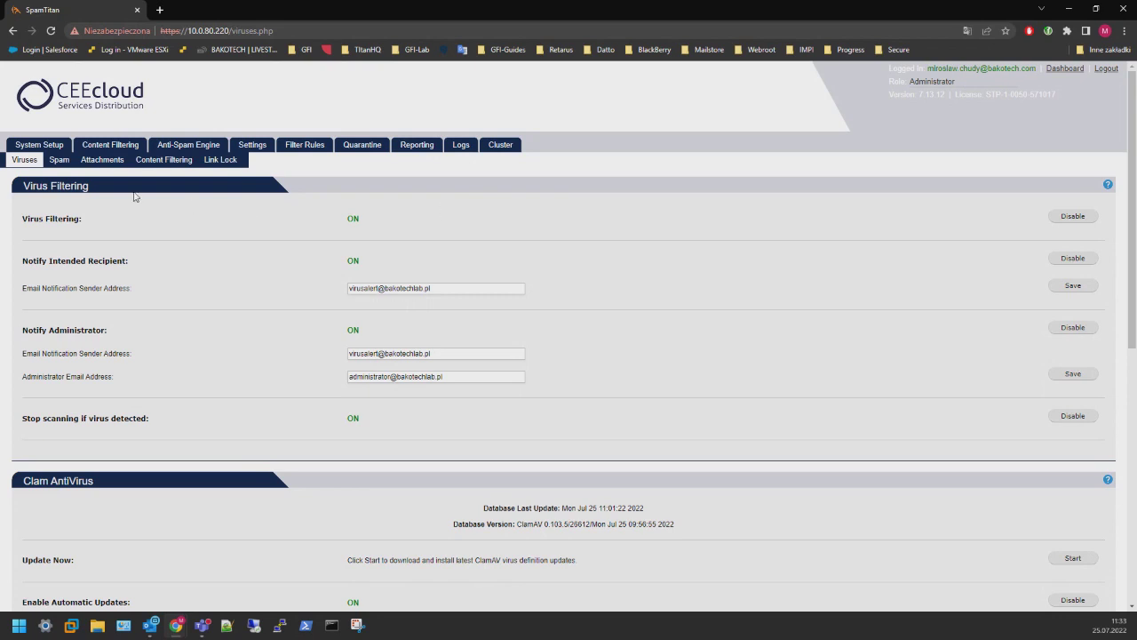
Review the attachment filtering settings and the list of inbound and outbound file extension filters
left_click(102, 161)
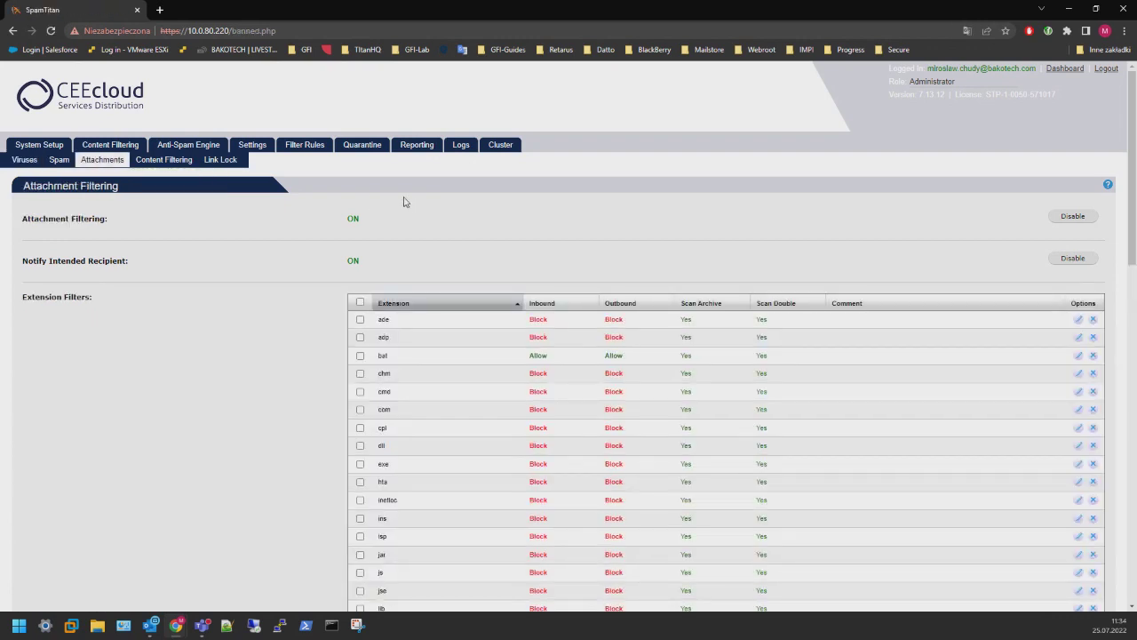
scroll(395, 197, "down", 2)
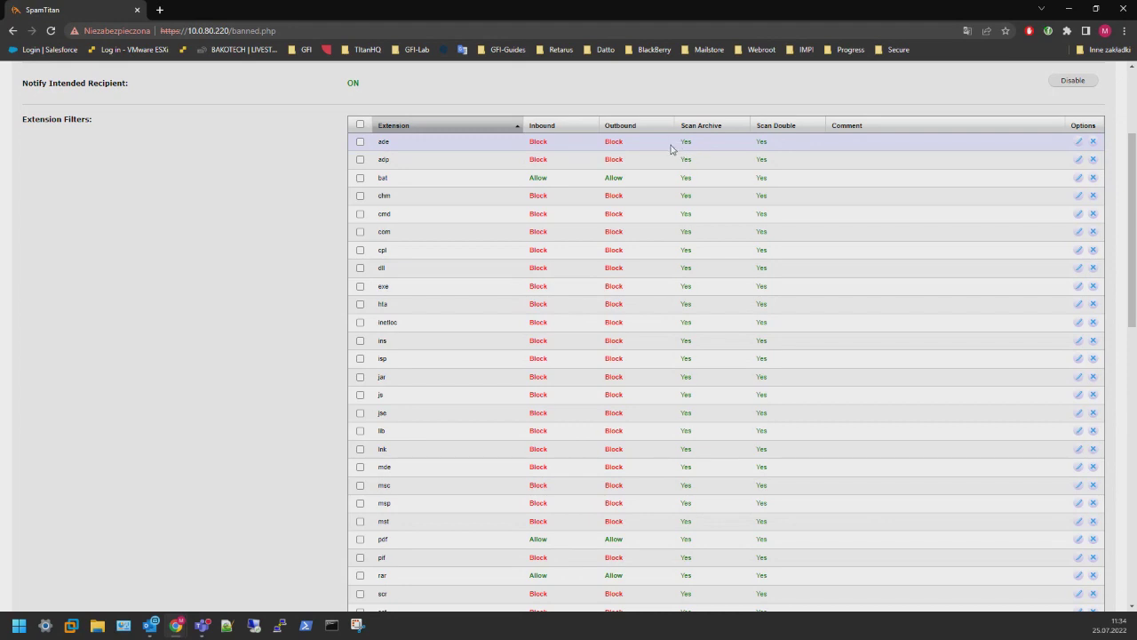
scroll(668, 144, "down", 5)
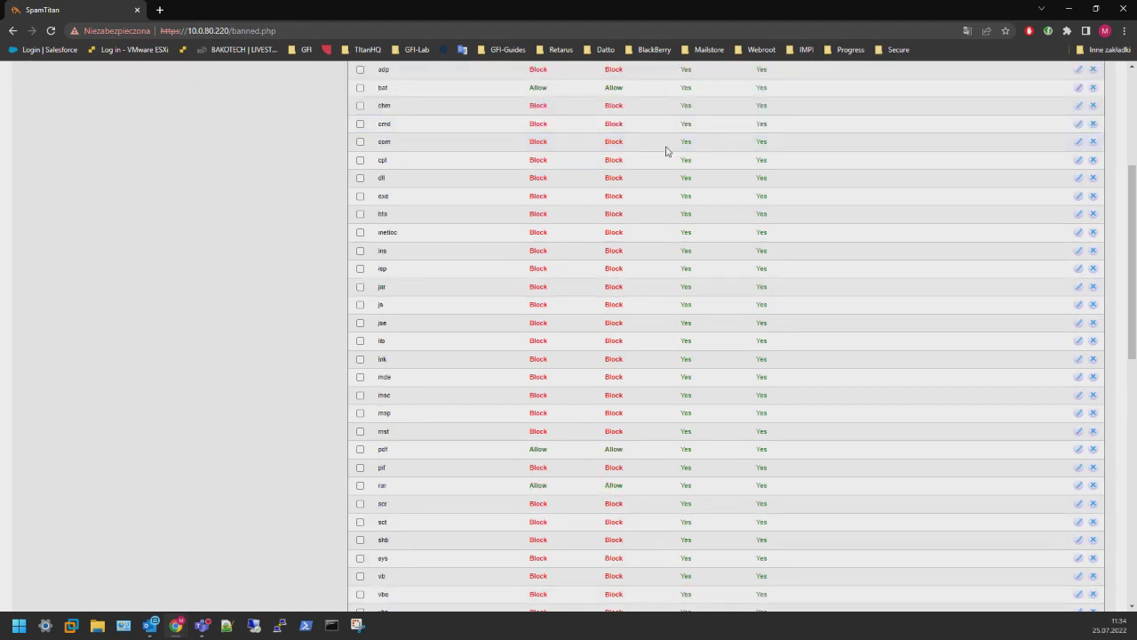
scroll(664, 149, "up", 8)
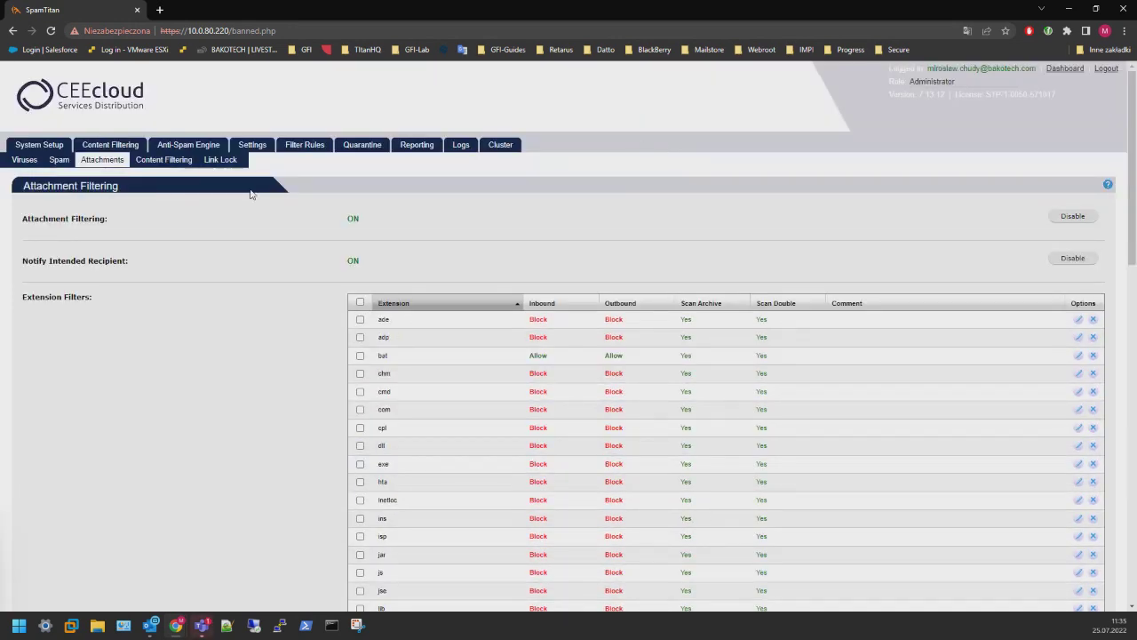
Draft a new content filter applied to body and headers with the "matches regular expression" condition, and cancel it without saving
left_click(153, 162)
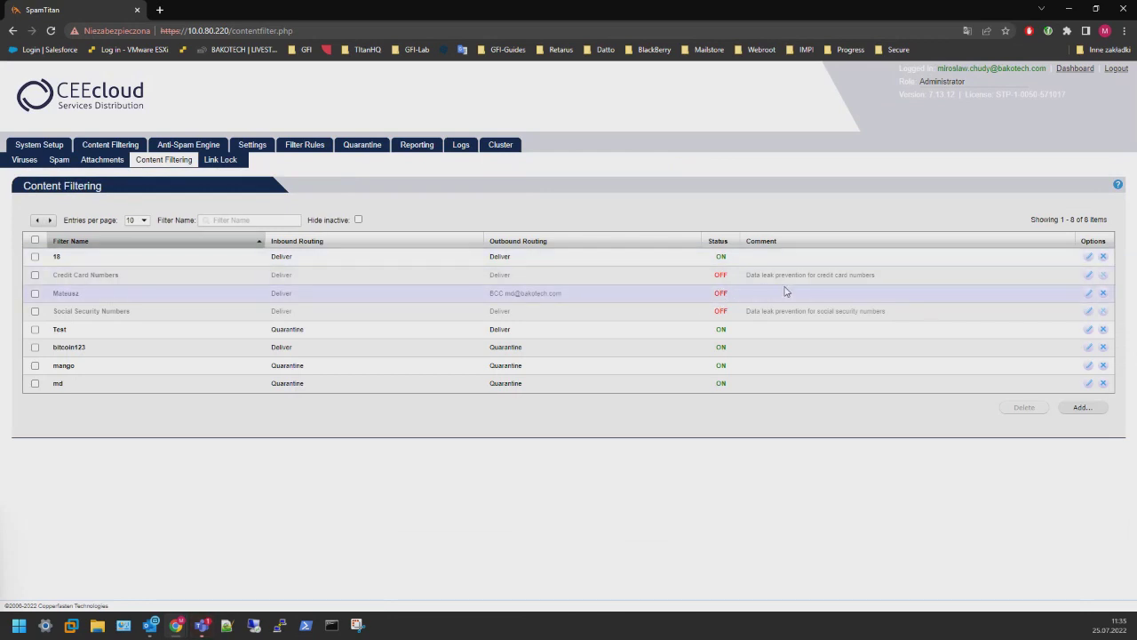
left_click(1082, 407)
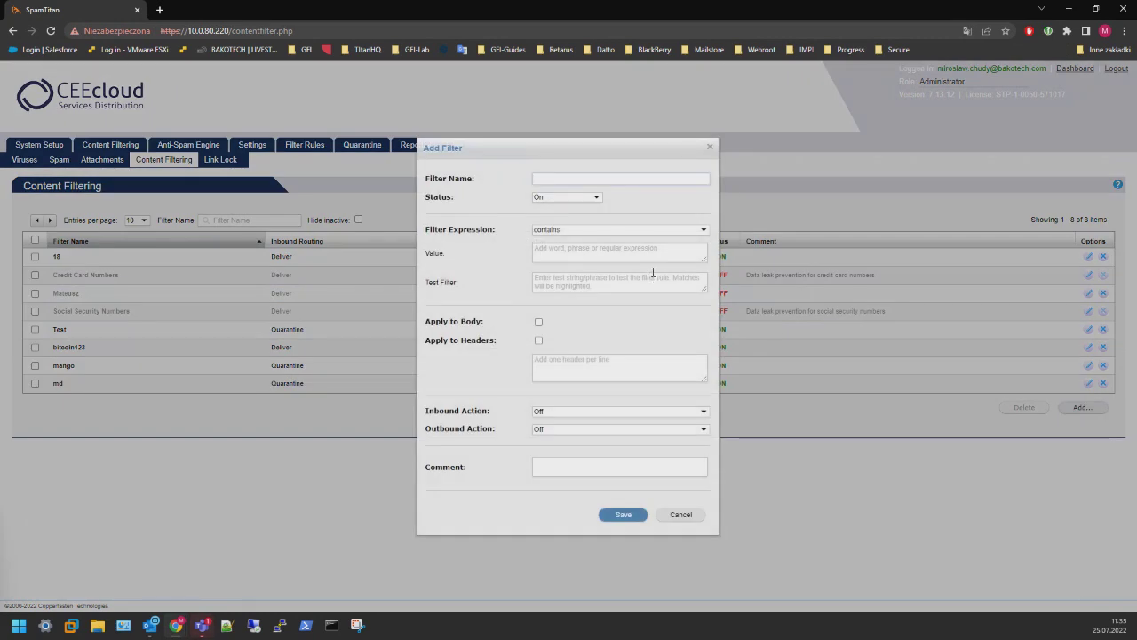
left_click(538, 322)
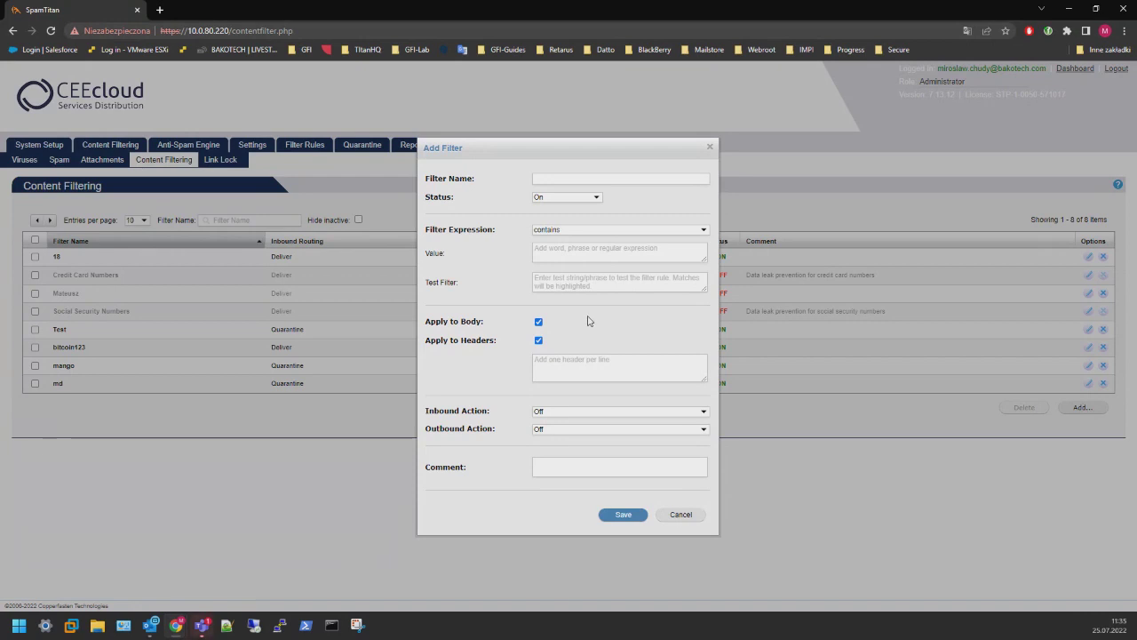
left_click(590, 231)
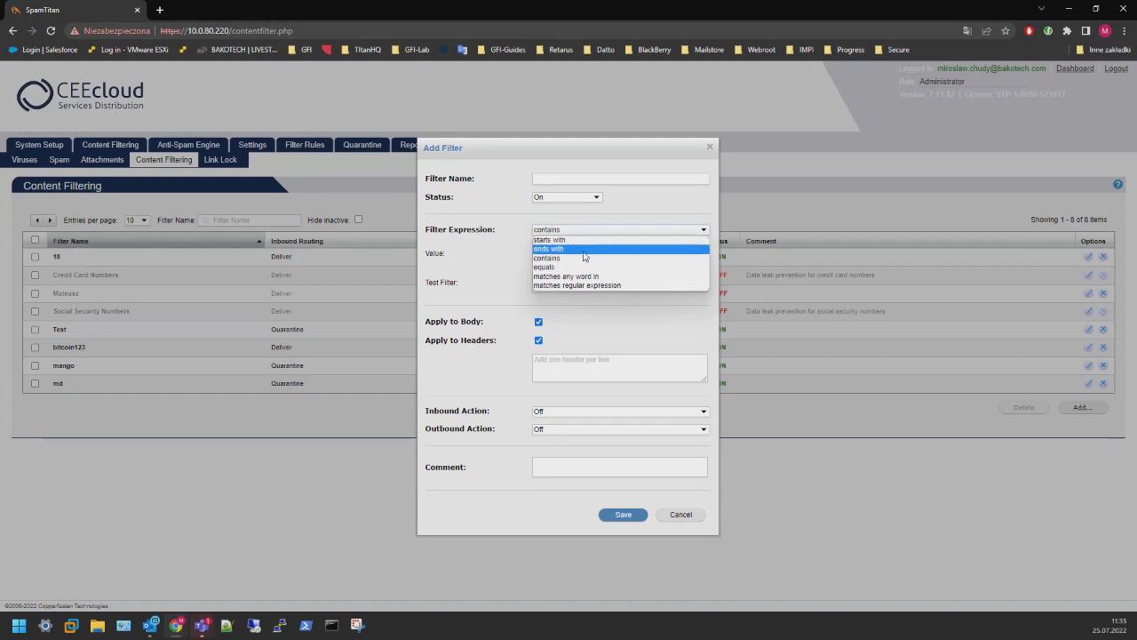
left_click(590, 286)
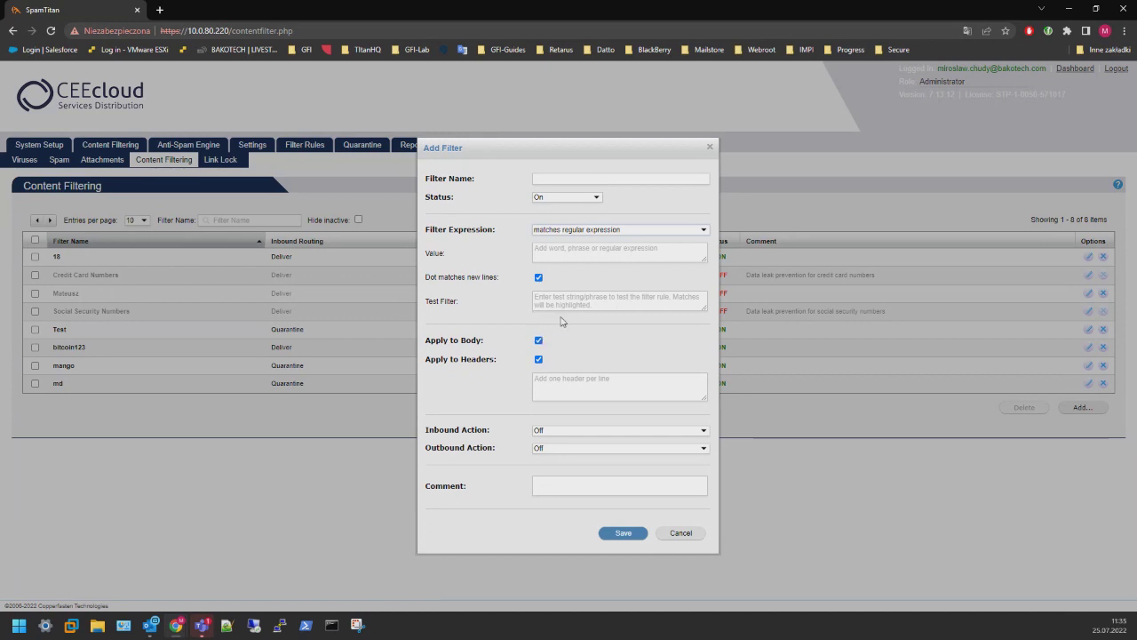
left_click(579, 257)
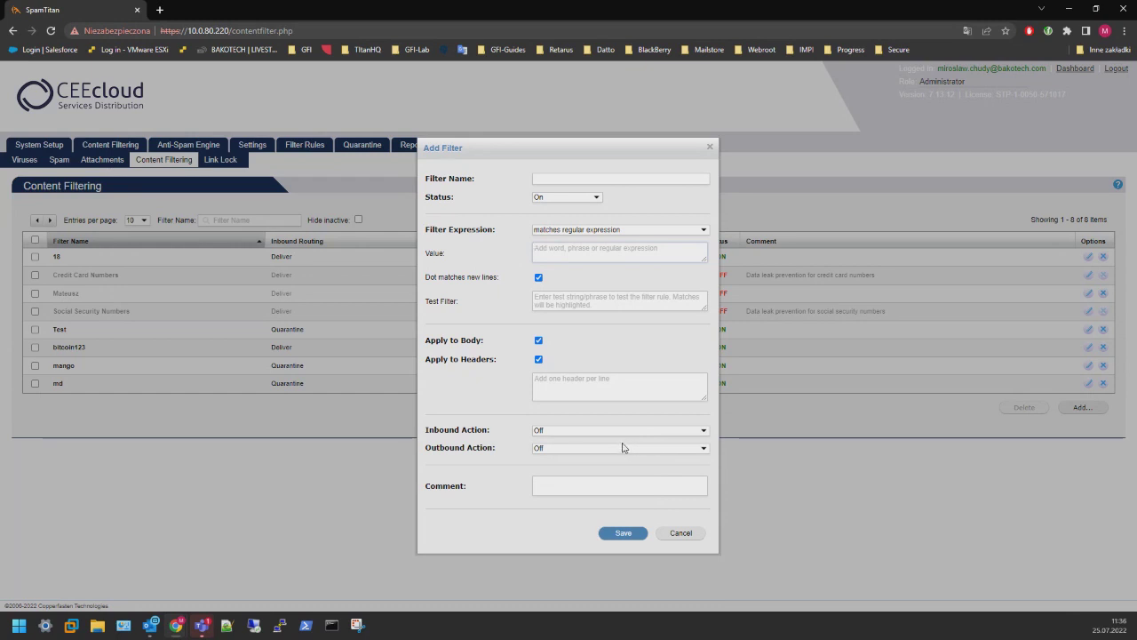
left_click(676, 535)
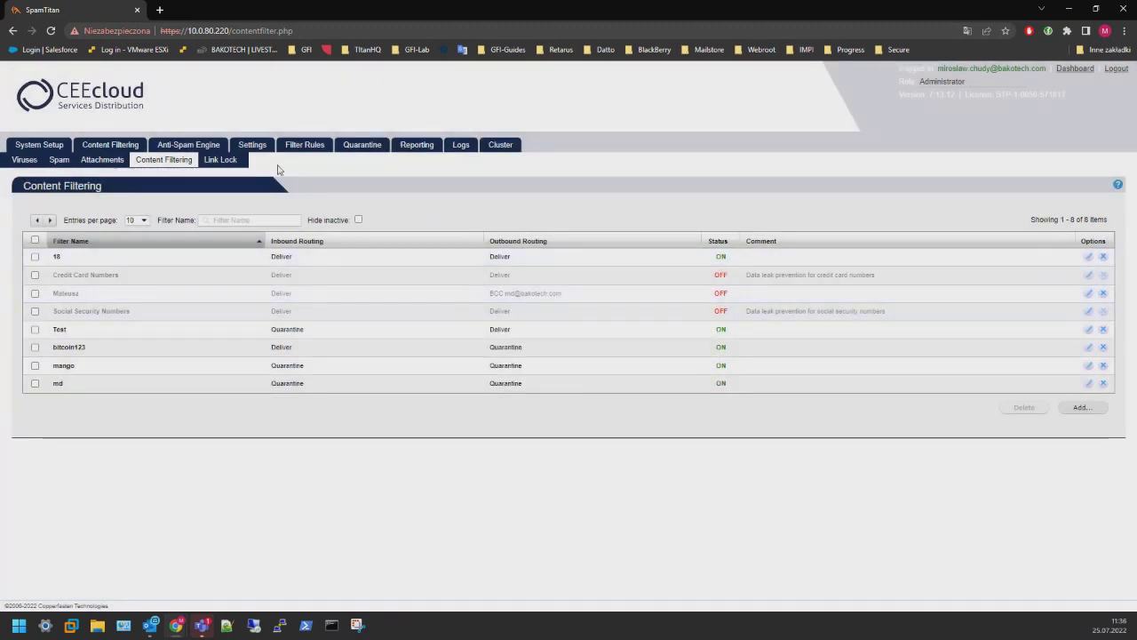
Examine the Link Lock configuration of the gfi.bakotechlab.pl domain, including its block page settings, and close it without changes
left_click(229, 162)
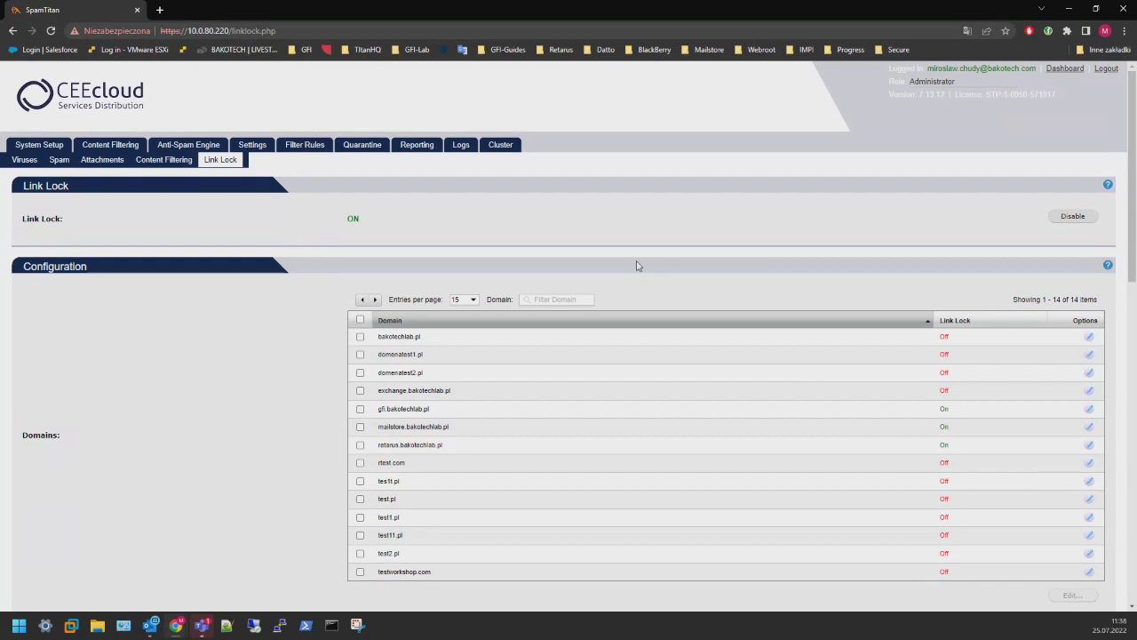
scroll(610, 251, "down", 2)
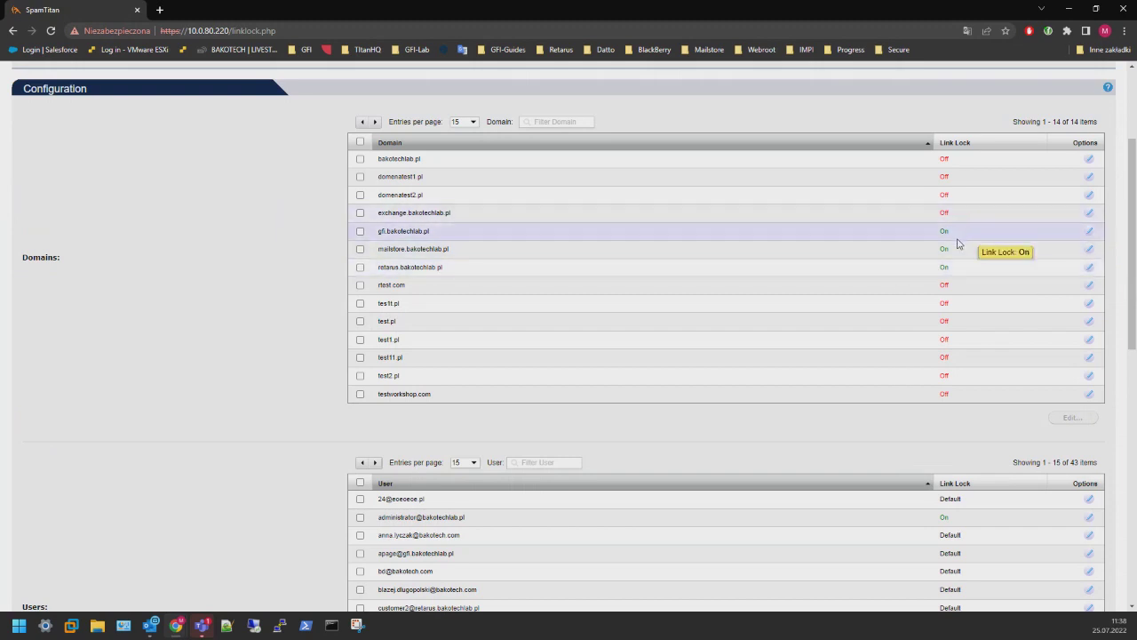
left_click(1089, 231)
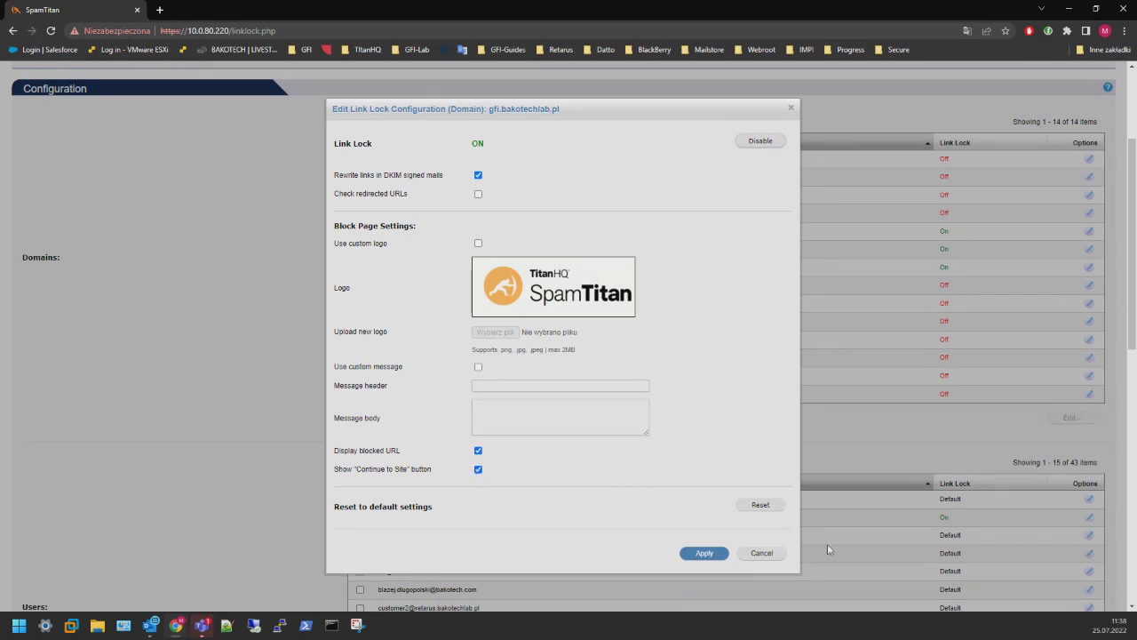
left_click(766, 553)
Review the per-user Link Lock settings and the global, domain and user allowed URL lists
scroll(701, 428, "down", 3)
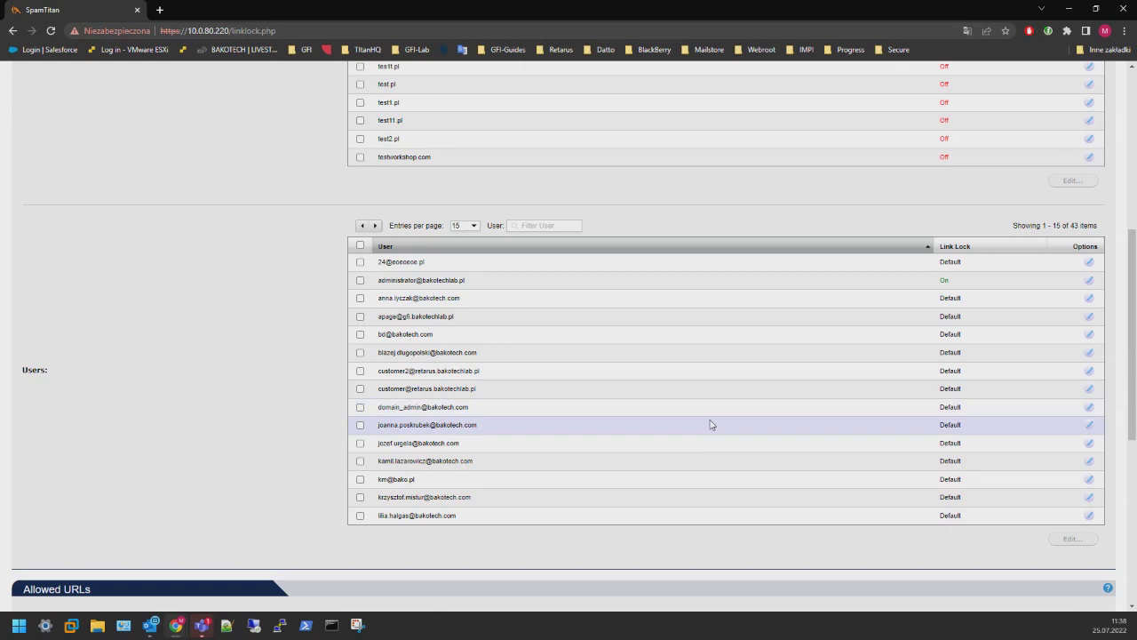
scroll(710, 425, "down", 4)
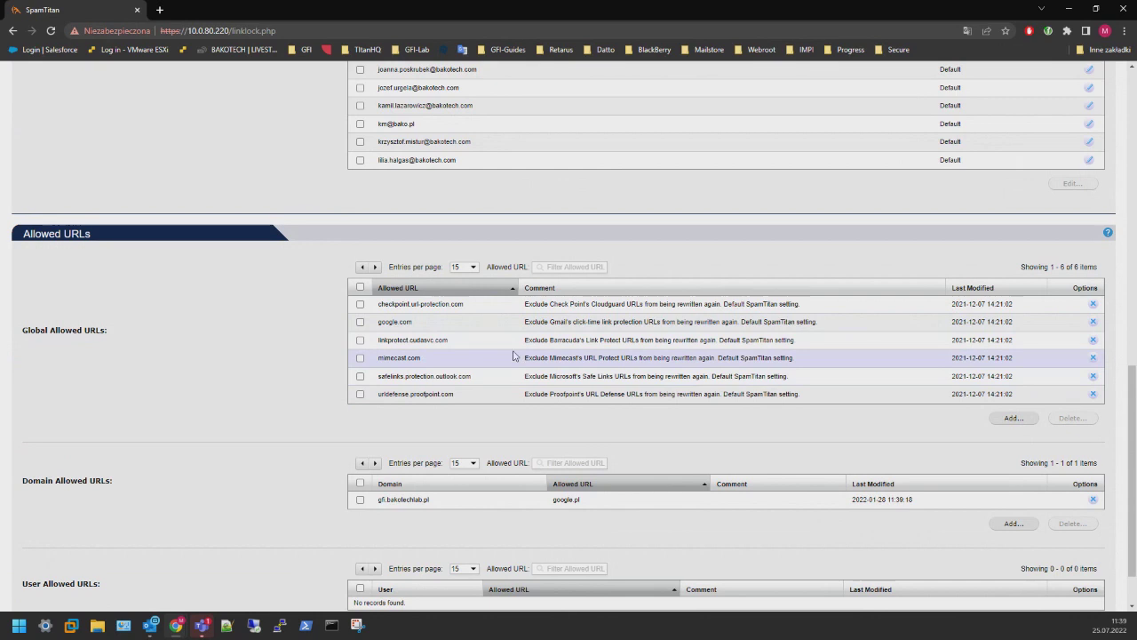
scroll(514, 359, "down", 1)
scroll(511, 360, "down", 1)
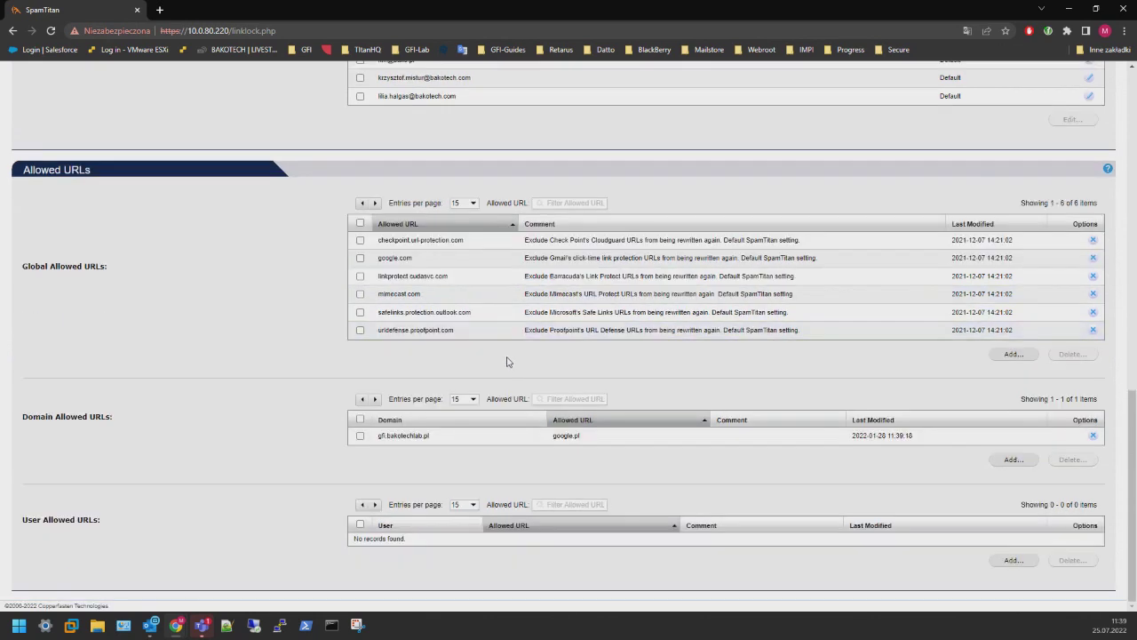
scroll(520, 359, "up", 10)
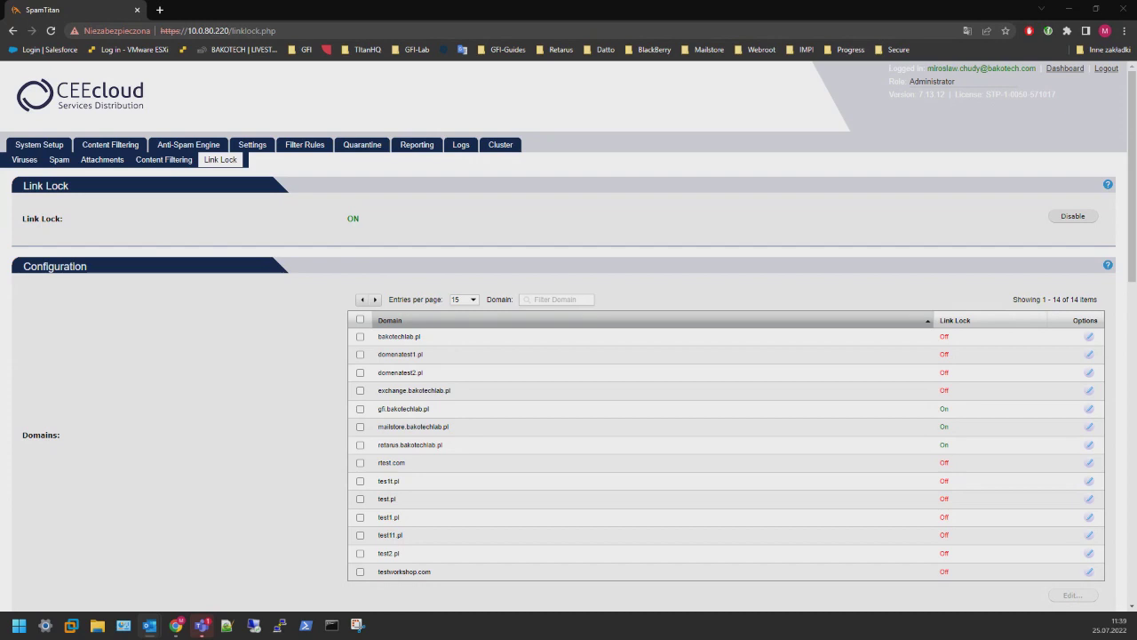
left_click_drag(26, 213, 569, 6)
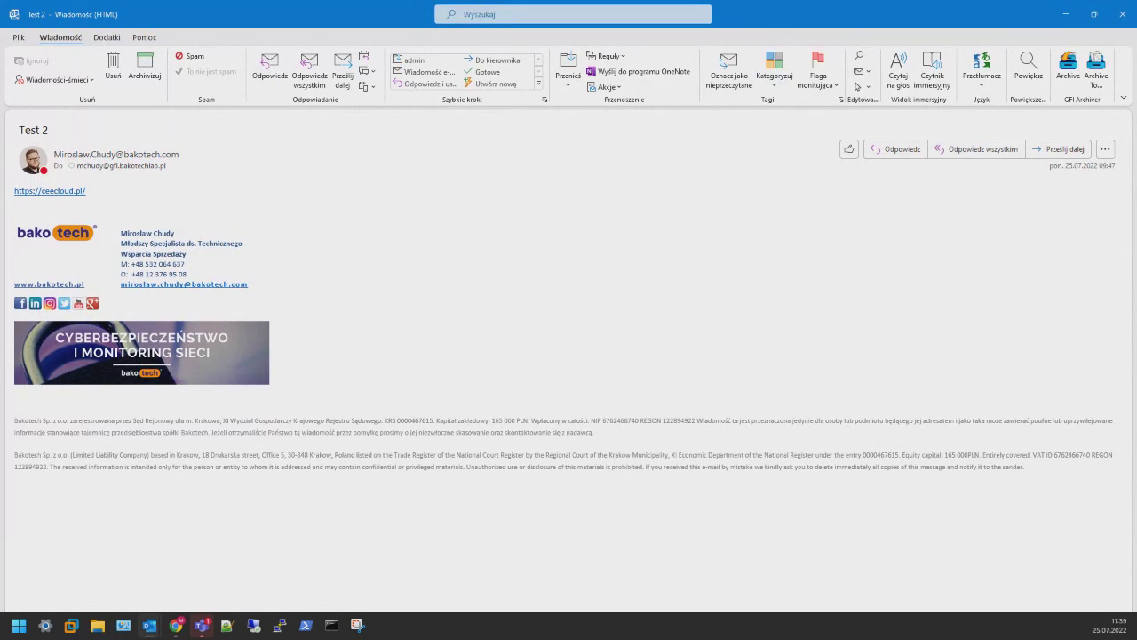
left_click(71, 192)
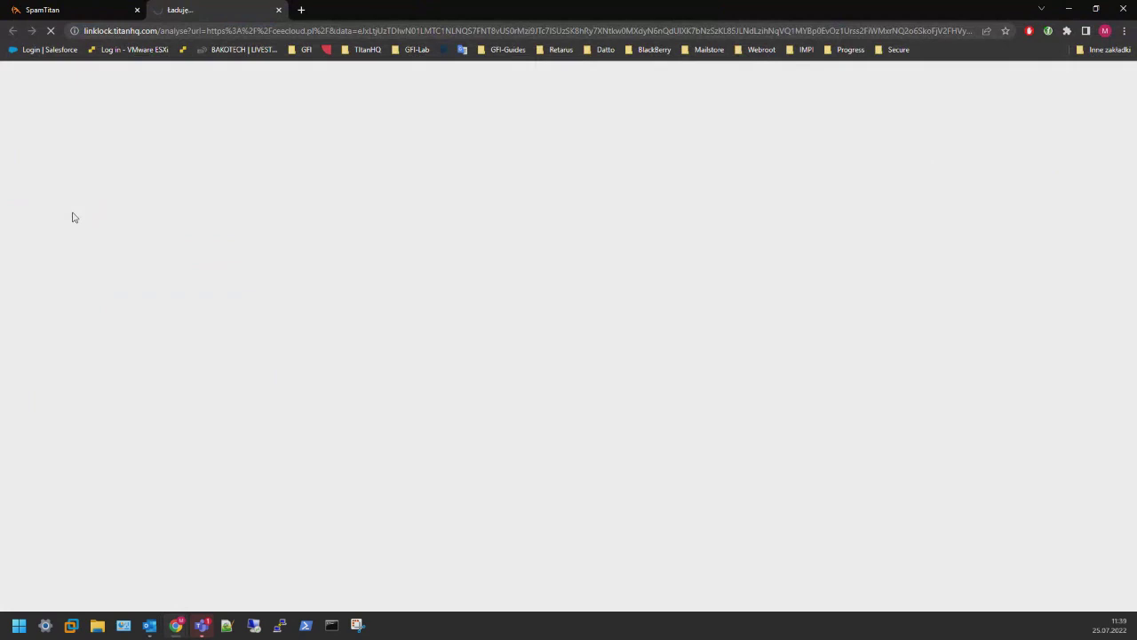
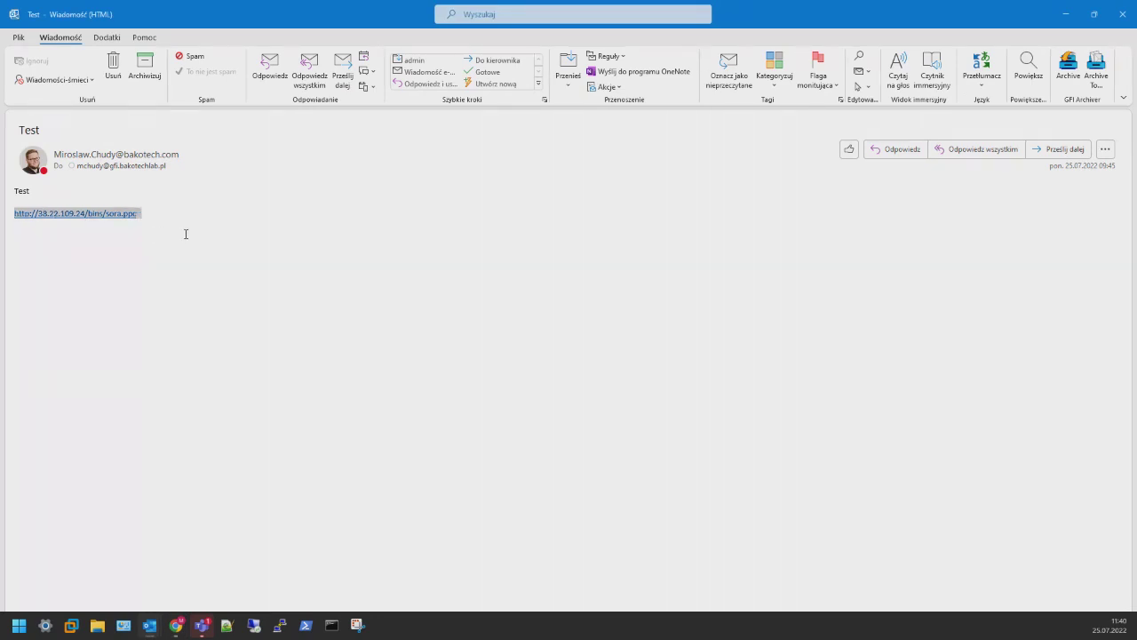
left_click(186, 233)
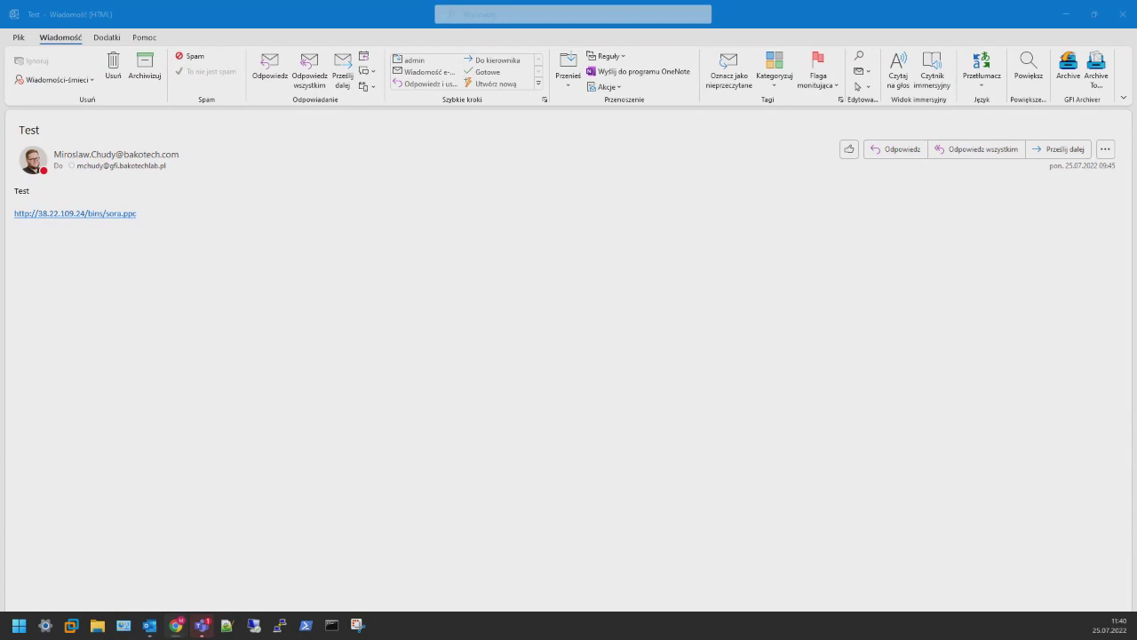
key("alt+Tab")
left_click(561, 258)
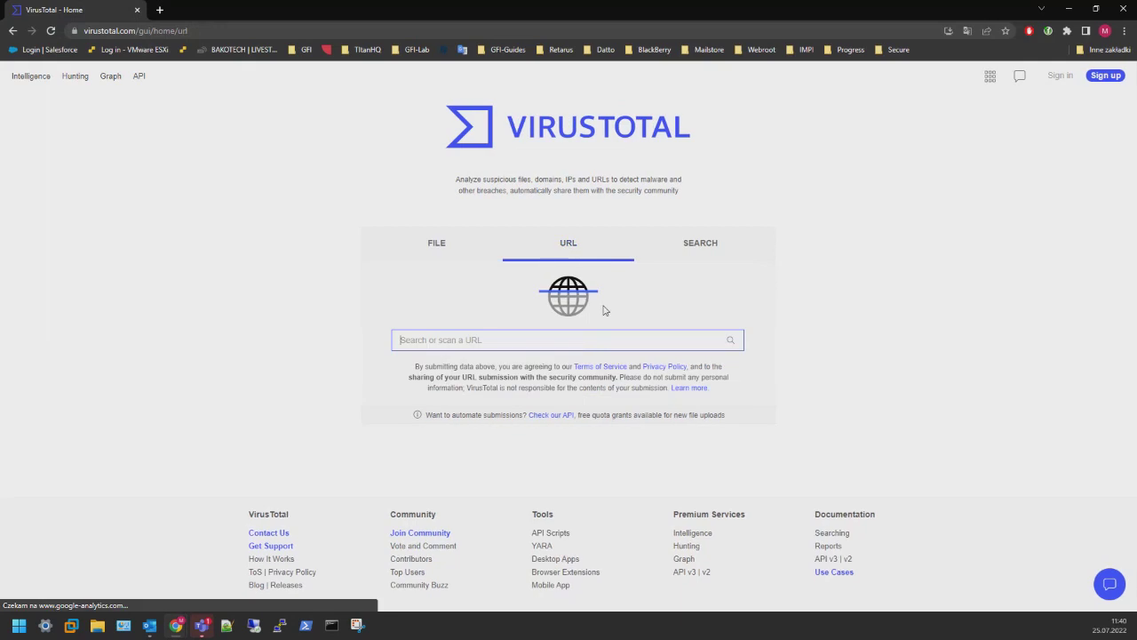
type("http://38.22.109.24/bins/sora.ppc")
key("Return")
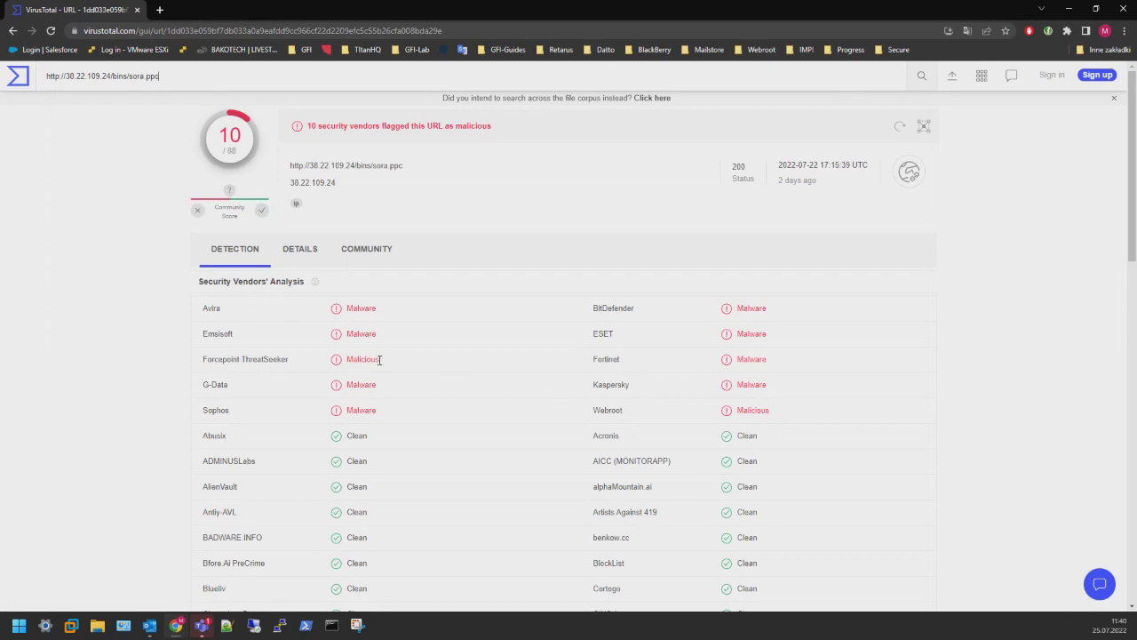
scroll(391, 366, "down", 10)
scroll(385, 369, "up", 10)
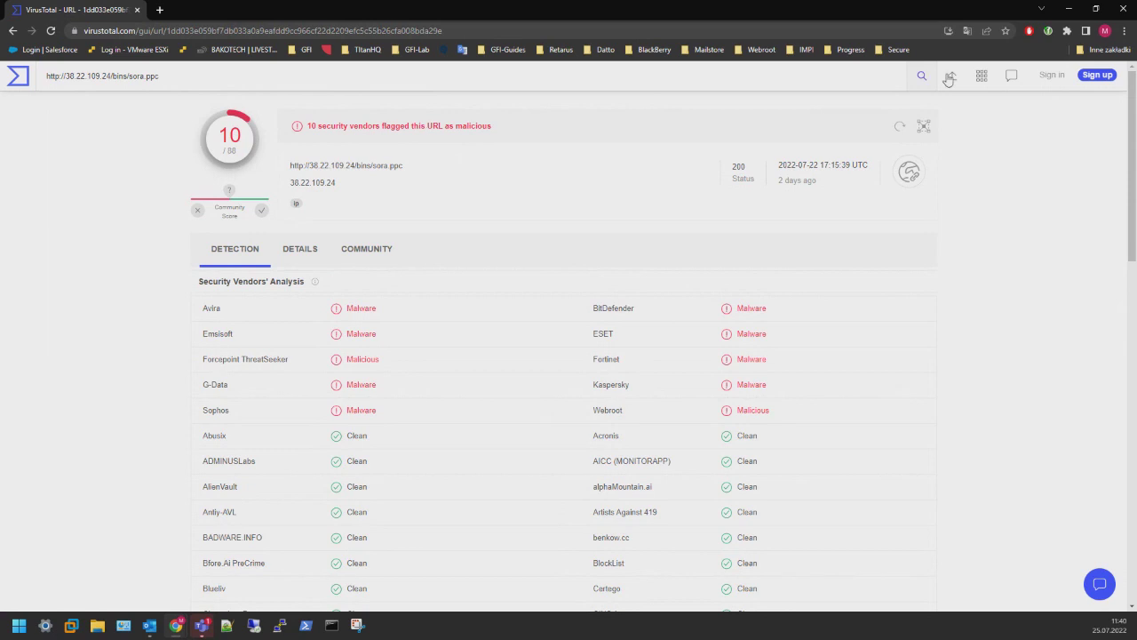
left_click(1075, 9)
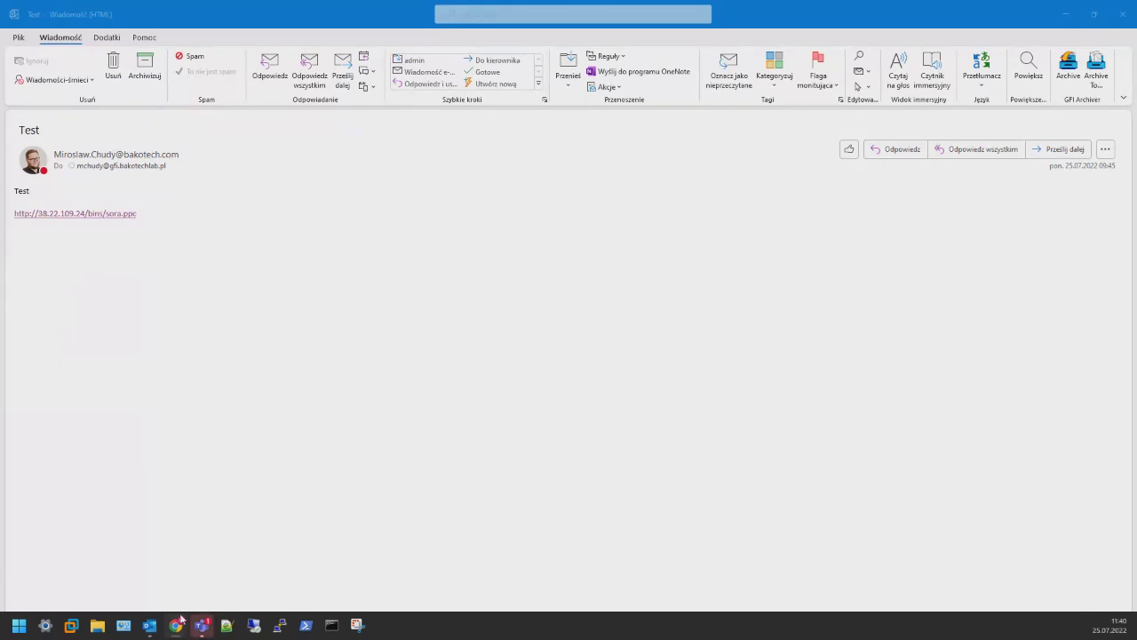
mouse_move(176, 625)
left_click(191, 564)
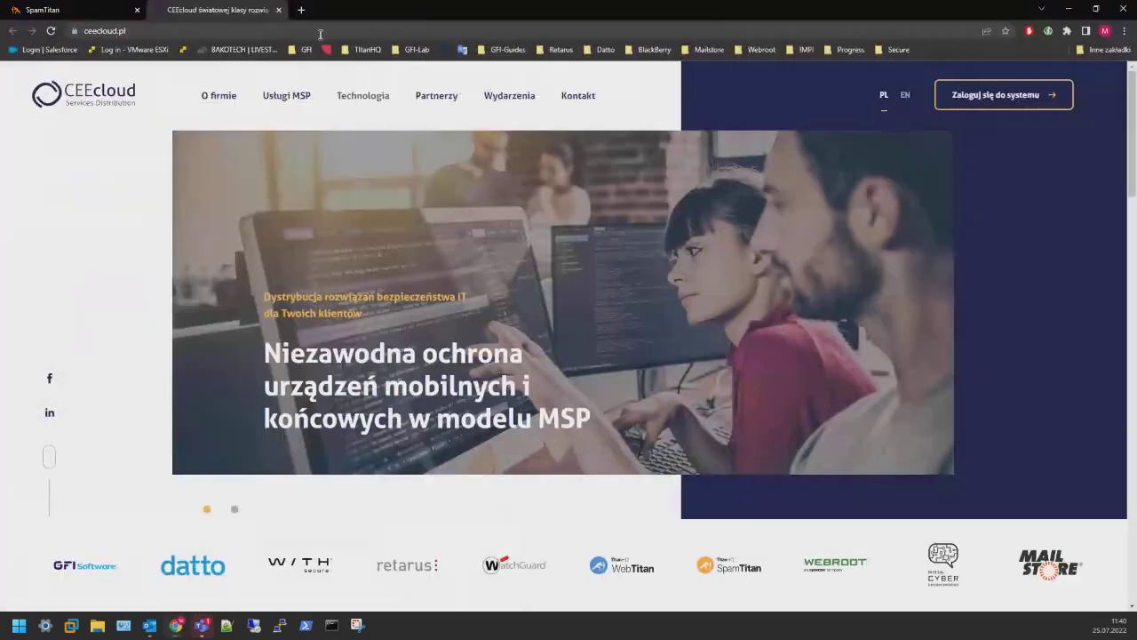
left_click(300, 10)
left_click(238, 7)
mouse_move(149, 625)
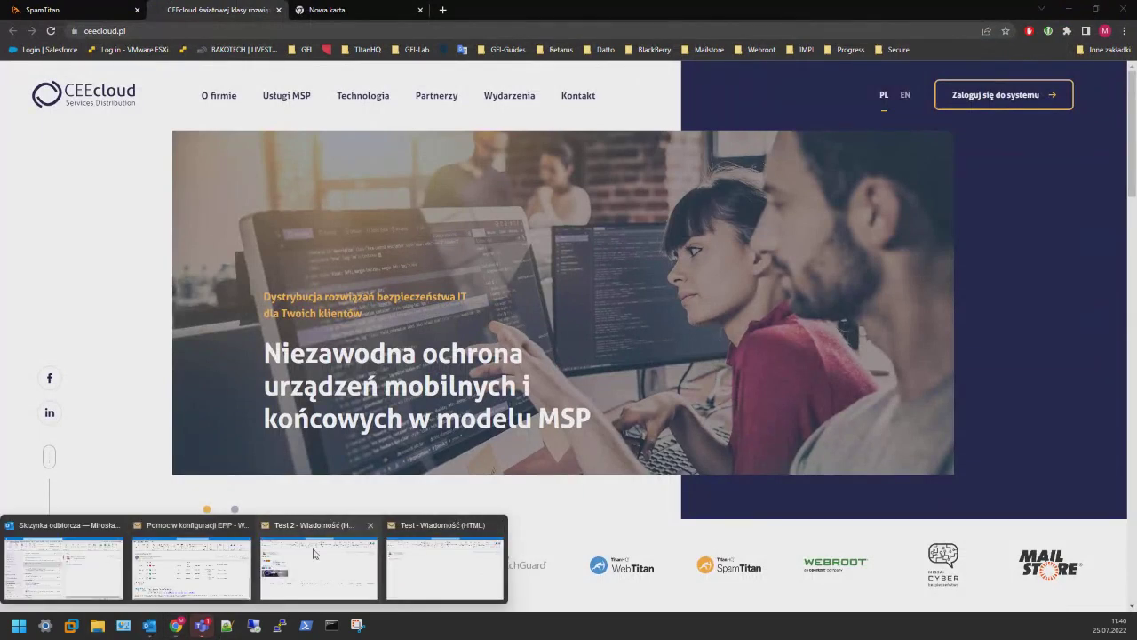
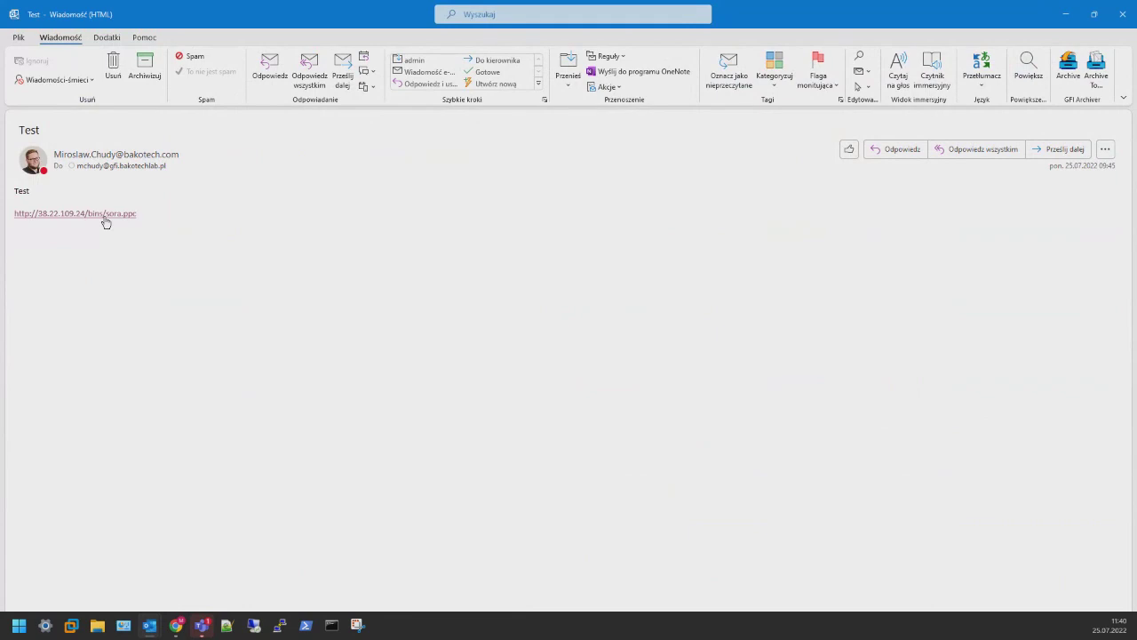
left_click(104, 214)
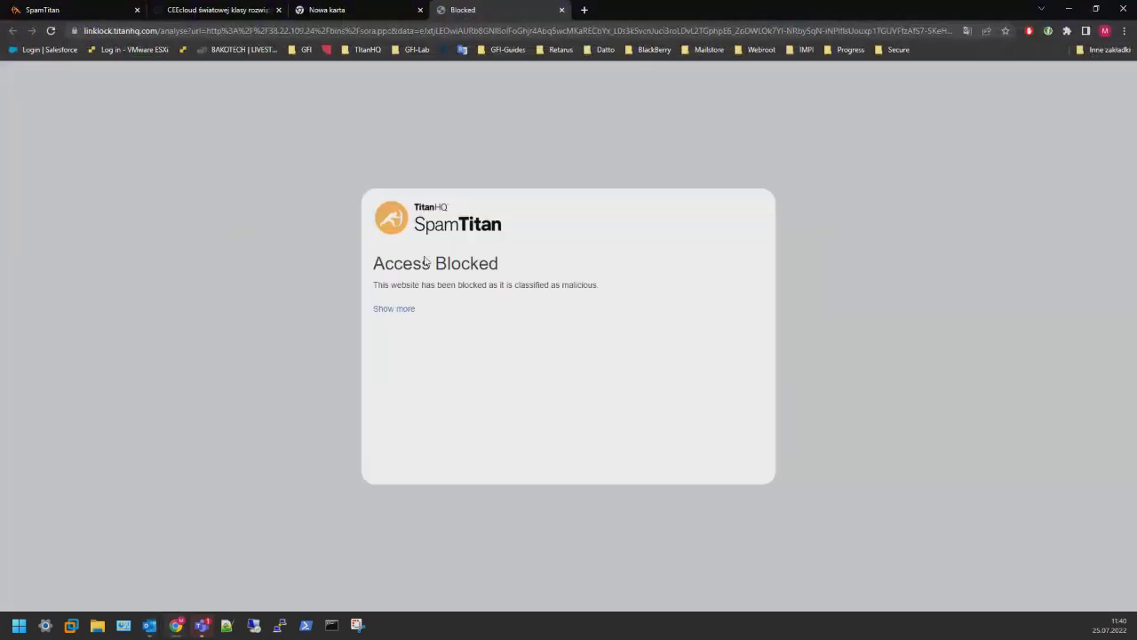
Expand the details on the Link Lock block page and examine the block reason and the URL's classification
left_click(393, 310)
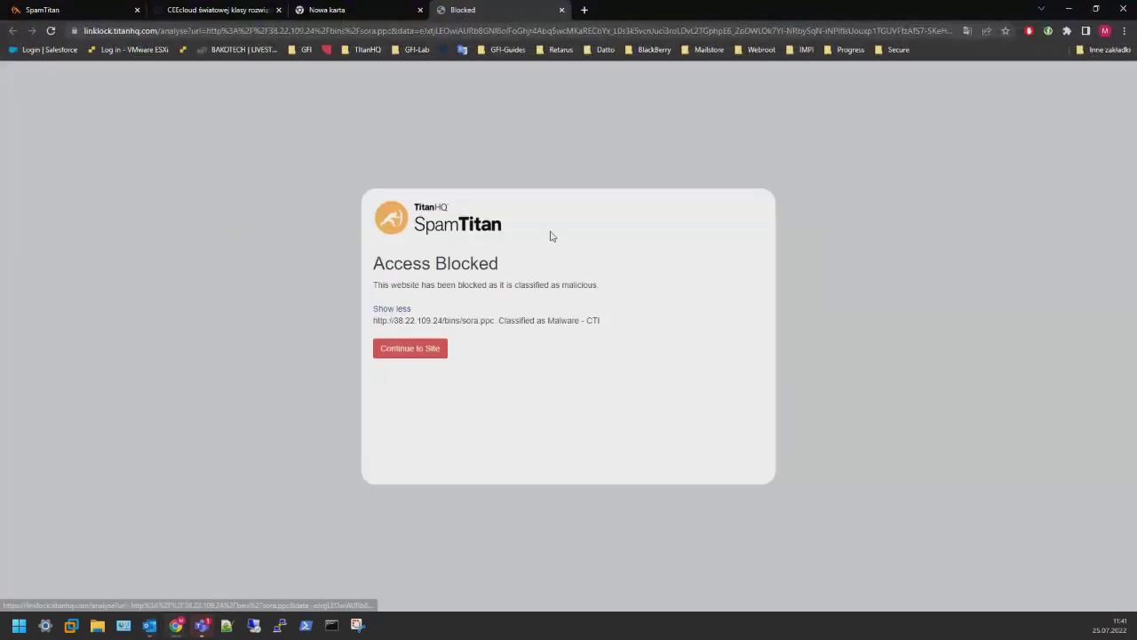
left_click_drag(375, 285, 564, 304)
left_click(563, 300)
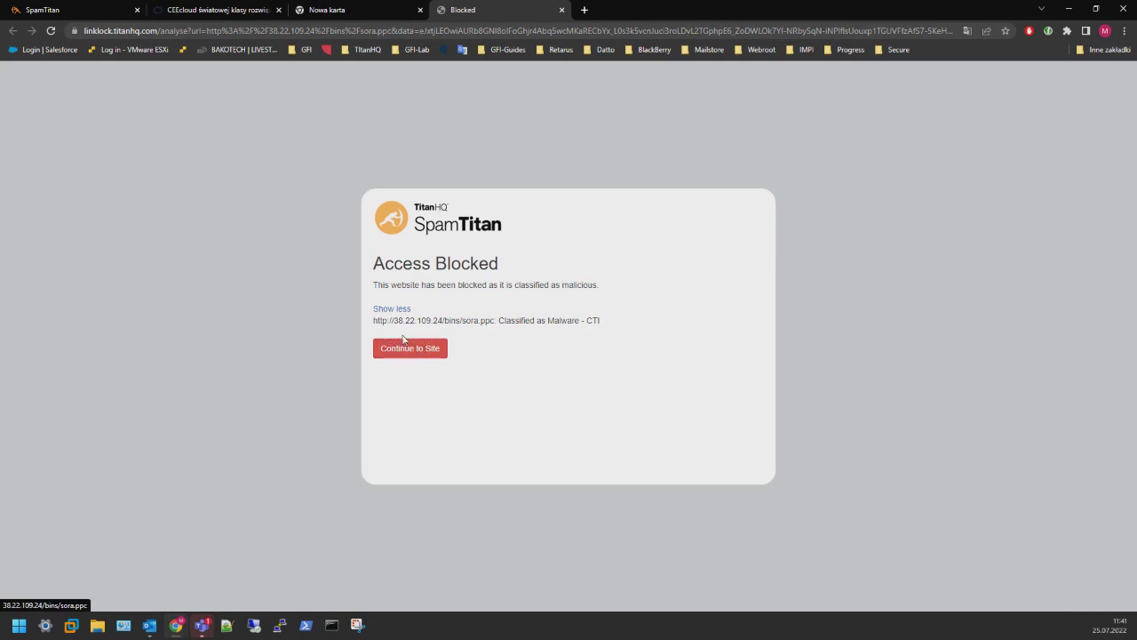
left_click_drag(464, 319, 496, 323)
left_click(495, 322)
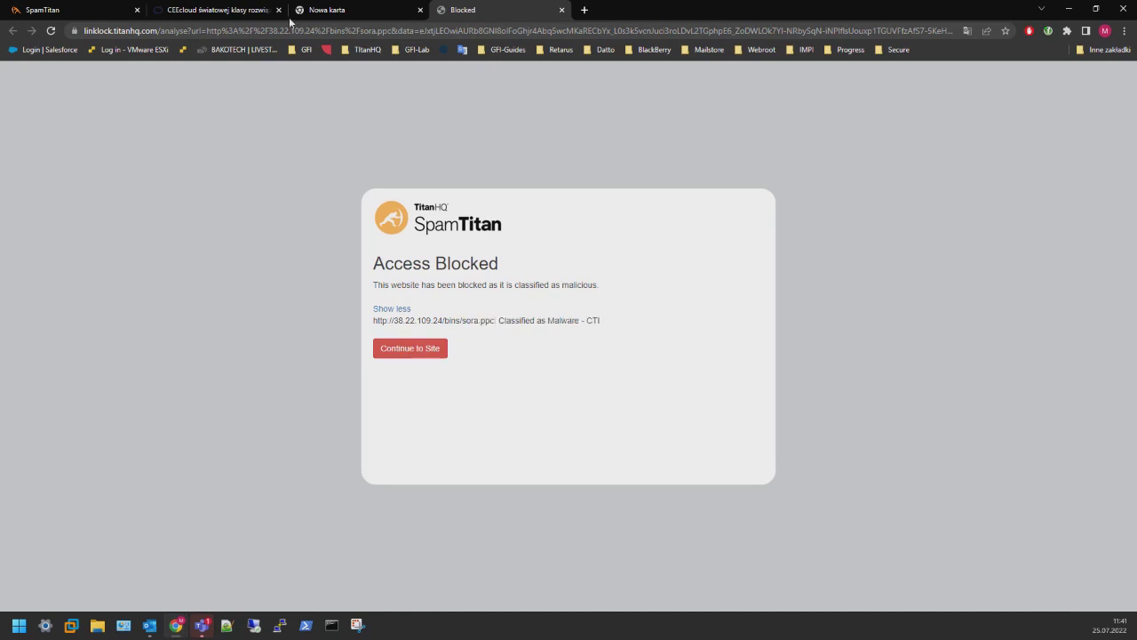
Close the blank, CEEcloud and block page tabs, and look over the domain and user lists on SpamTitan's Link Lock page
middle_click(316, 9)
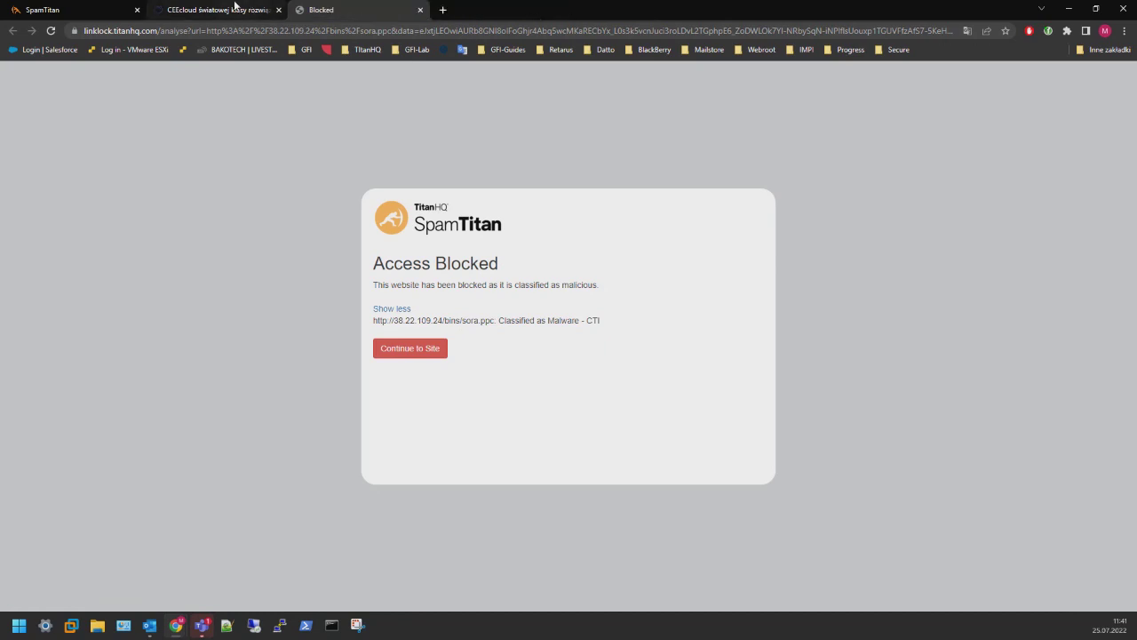
middle_click(235, 6)
middle_click(234, 7)
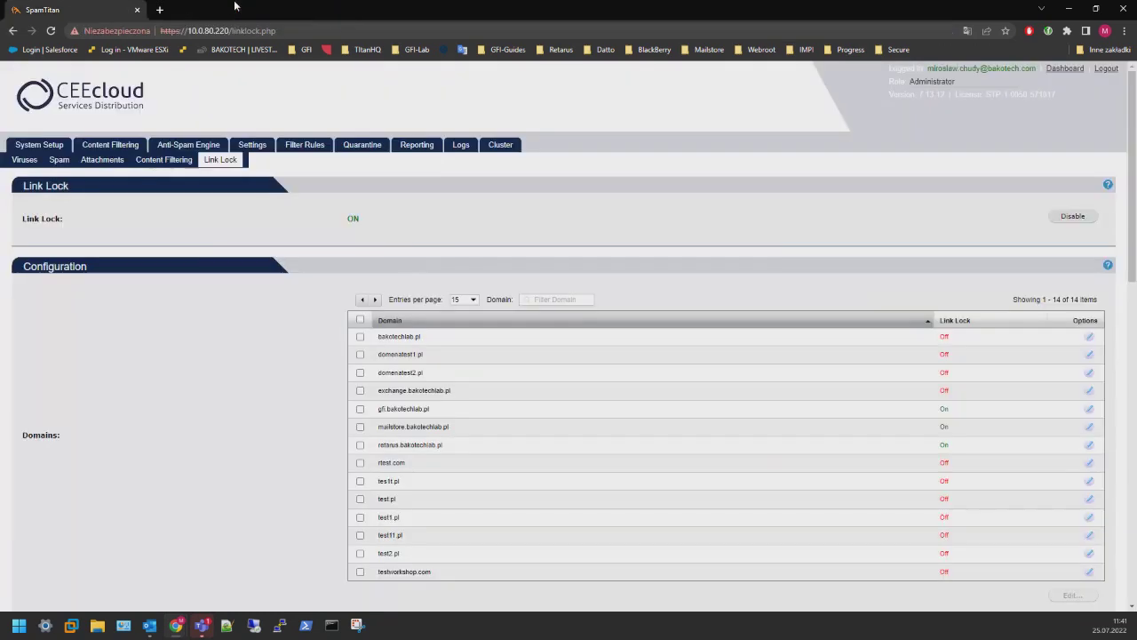
scroll(545, 222, "down", 4)
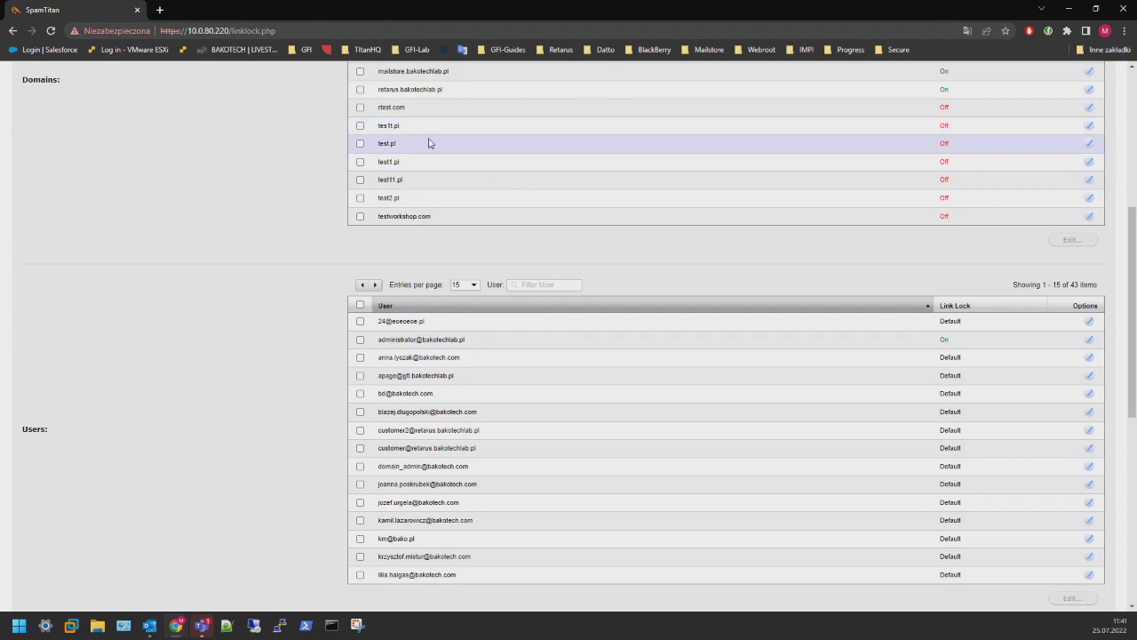
scroll(426, 141, "up", 3)
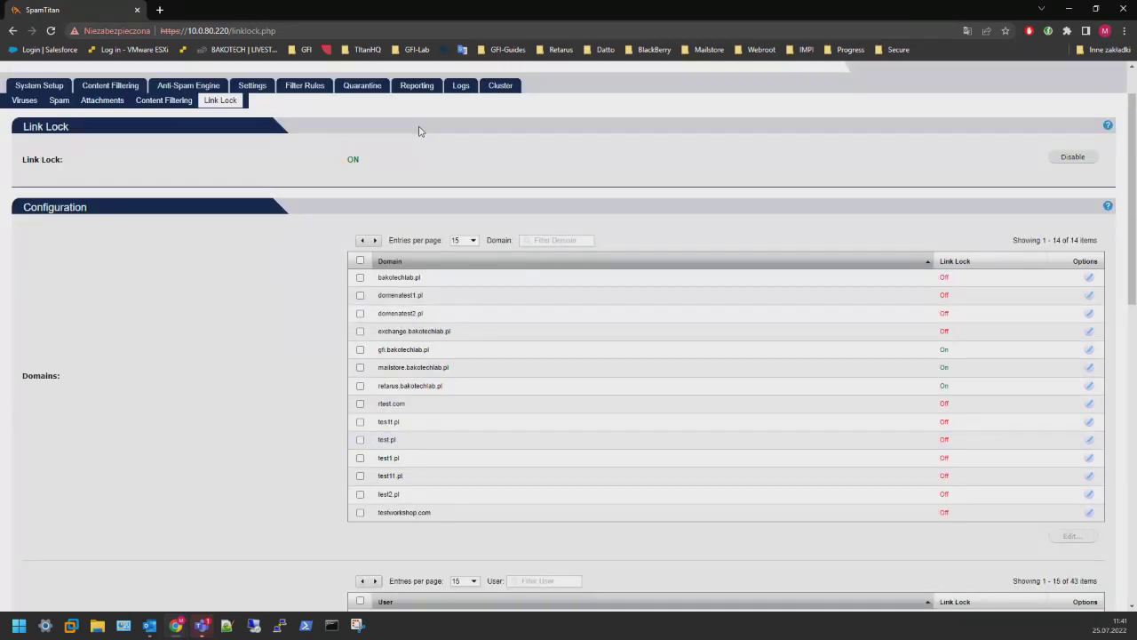